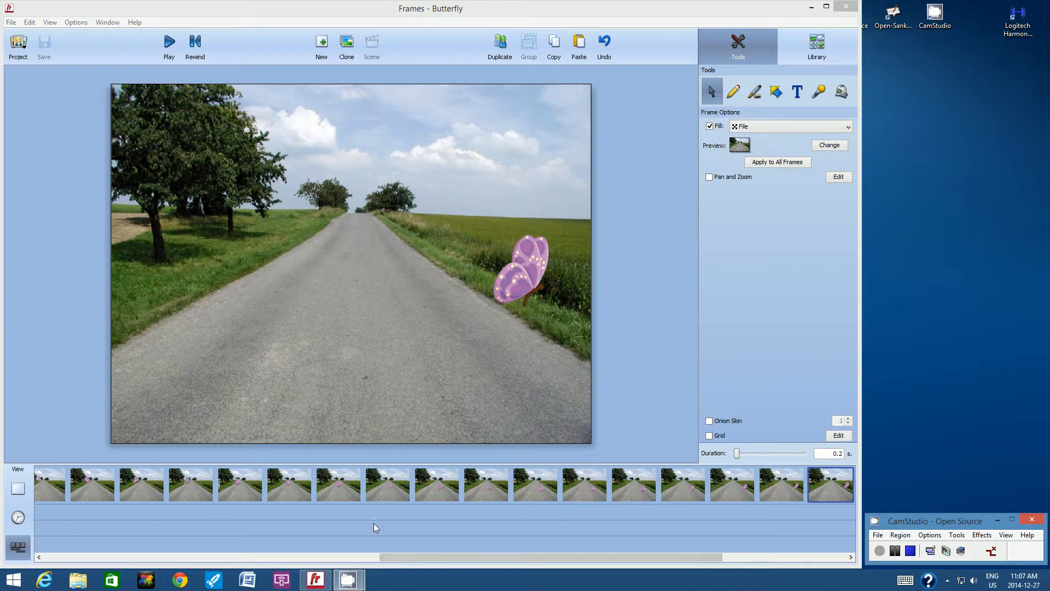
# Step through the timeline frames to review the butterfly's flight over the road.
pyautogui.moveTo(405, 557); pyautogui.dragTo(166, 556)
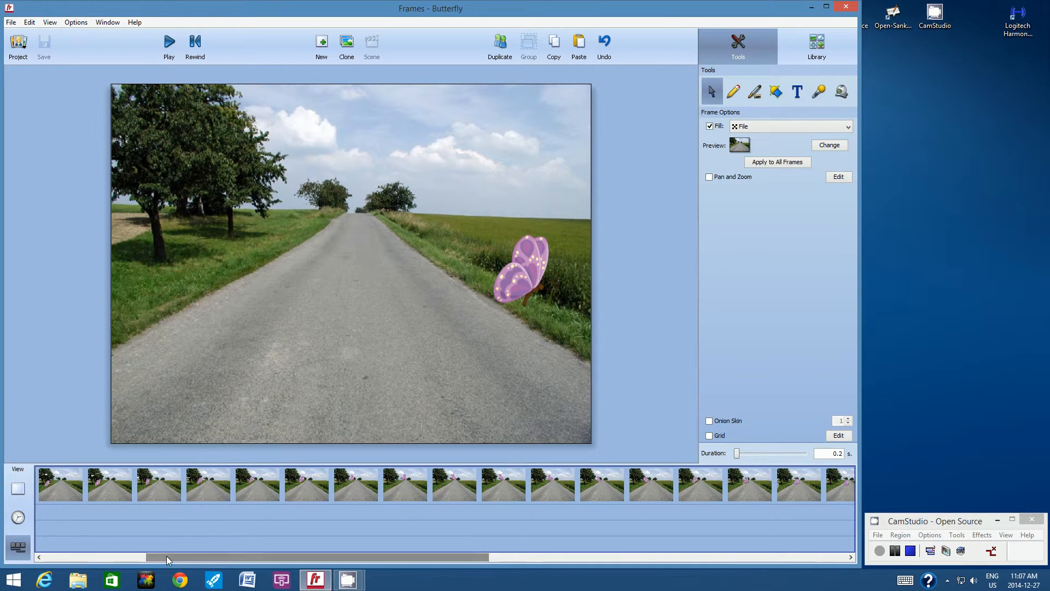
pyautogui.click(195, 487)
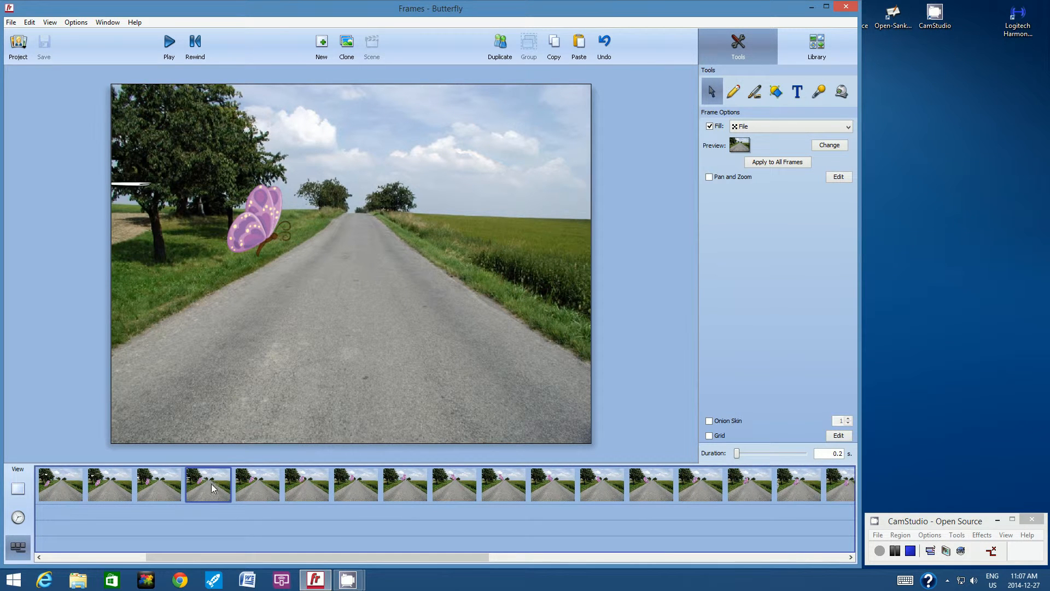
pyautogui.click(572, 487)
pyautogui.click(597, 484)
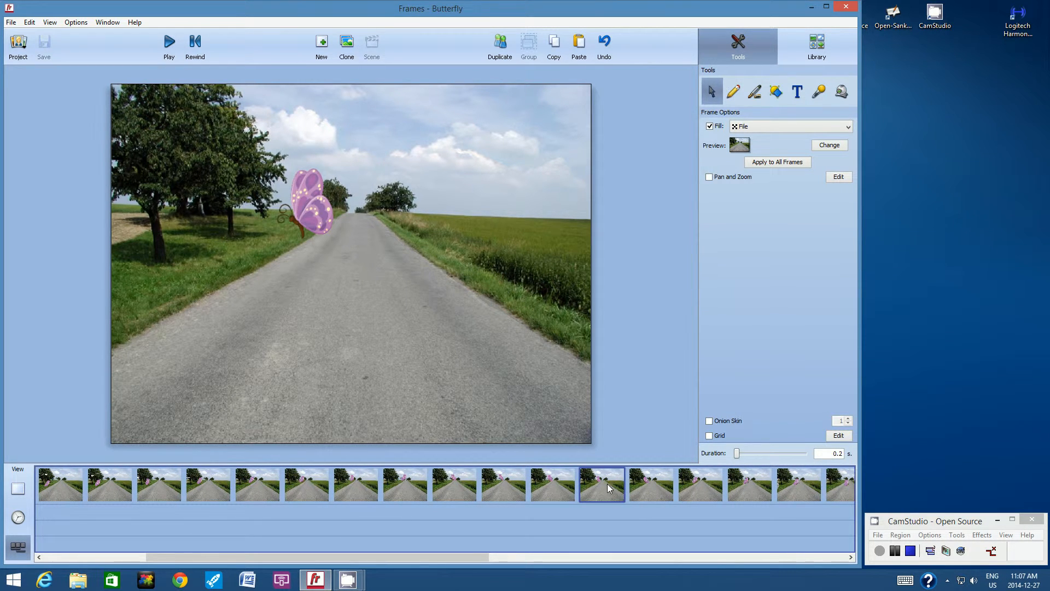
pyautogui.click(642, 481)
pyautogui.click(696, 485)
pyautogui.click(747, 484)
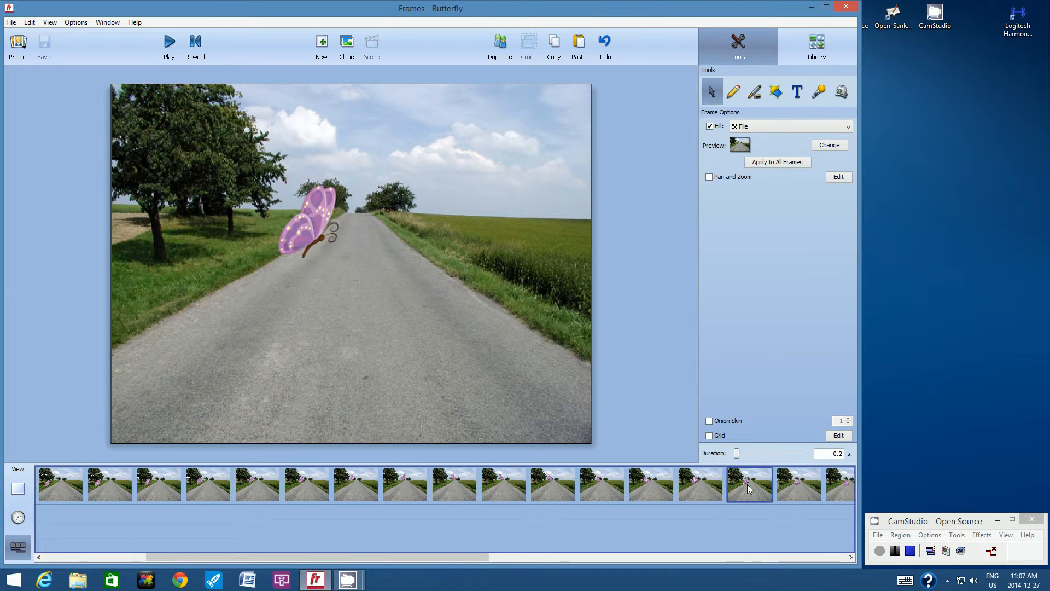
# Open a later frame and select the grey bird at its left edge.
pyautogui.moveTo(457, 556); pyautogui.dragTo(592, 558)
pyautogui.click(472, 487)
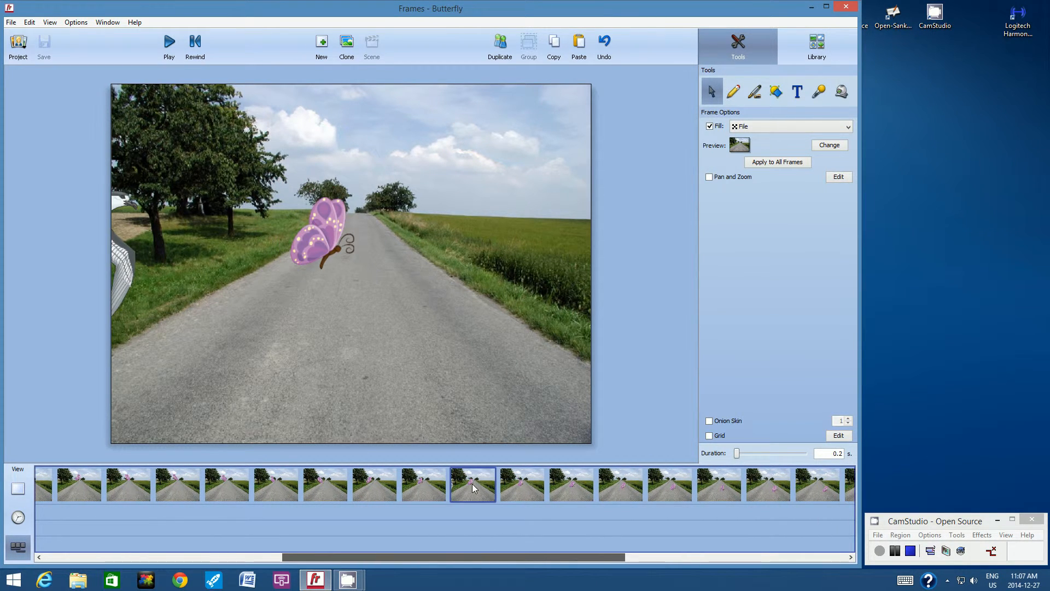
pyautogui.click(99, 199)
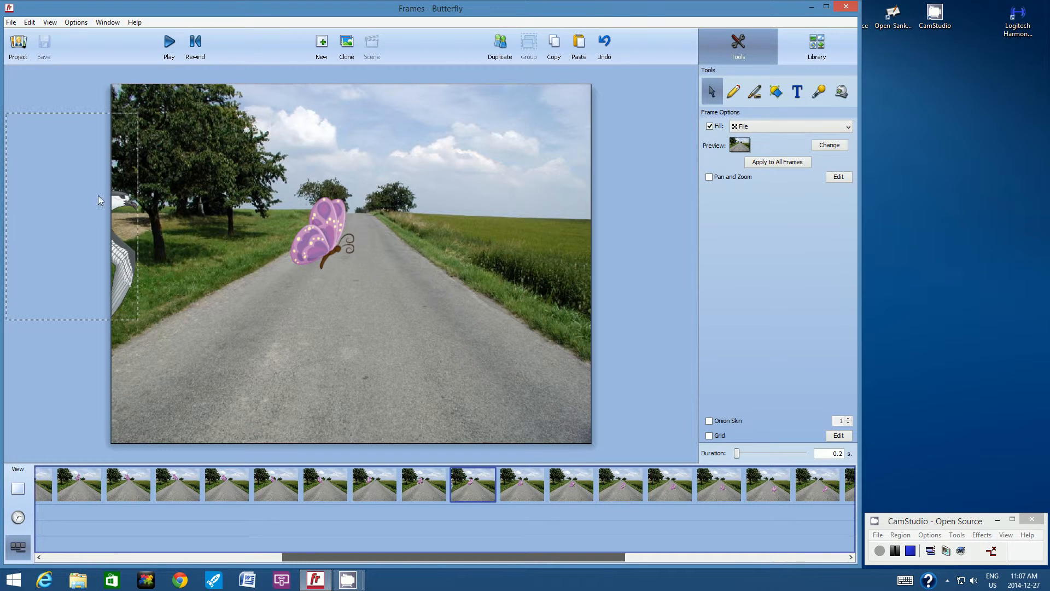
pyautogui.click(129, 203)
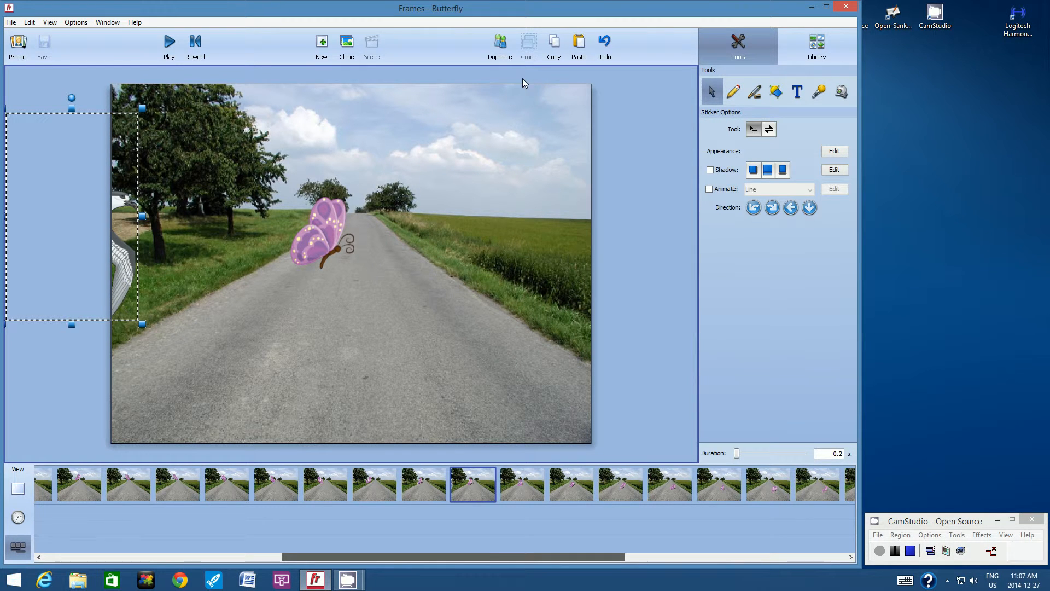
# Copy the bird, enable Onion Skin on the next frame, and paste the bird there.
pyautogui.click(558, 48)
pyautogui.click(516, 484)
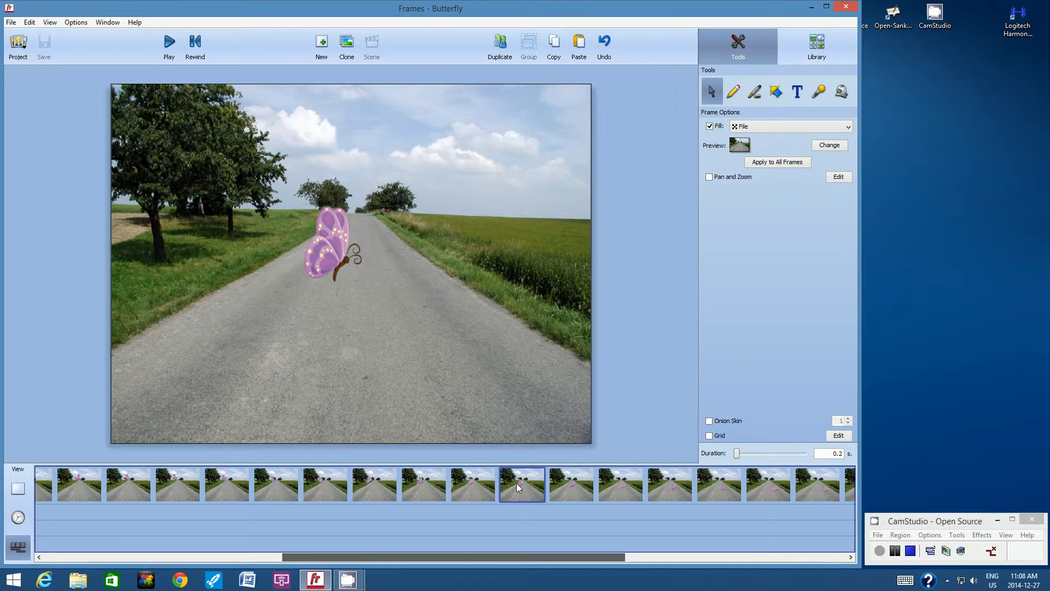
pyautogui.click(708, 421)
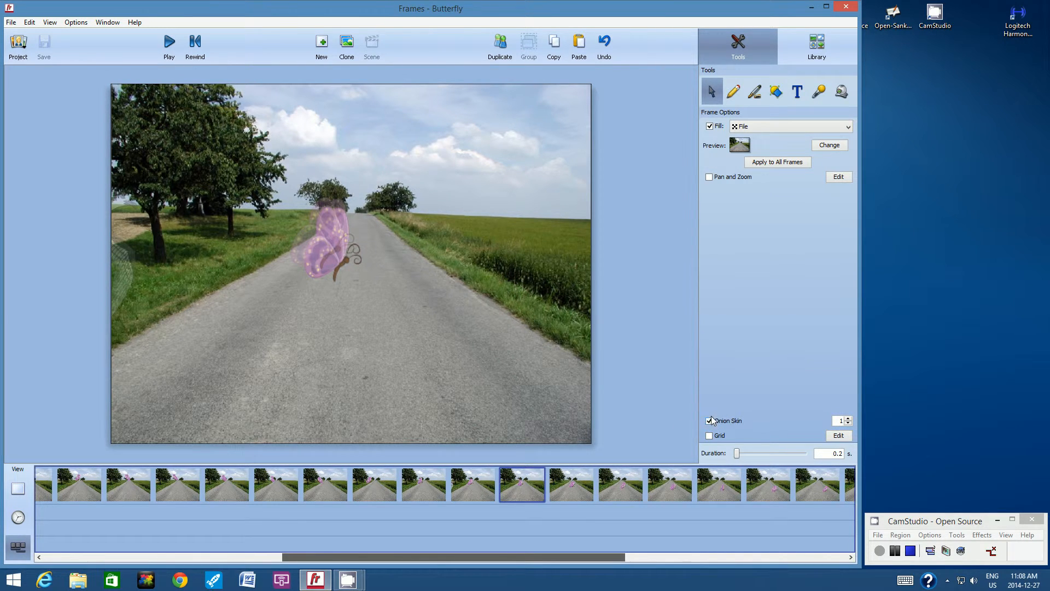
pyautogui.click(50, 21)
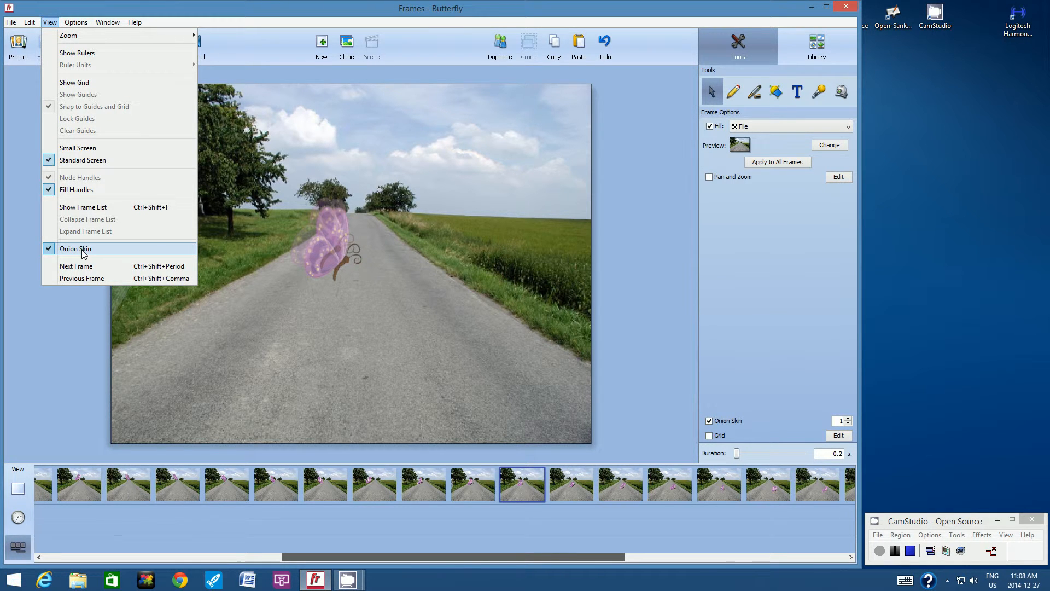
pyautogui.click(72, 304)
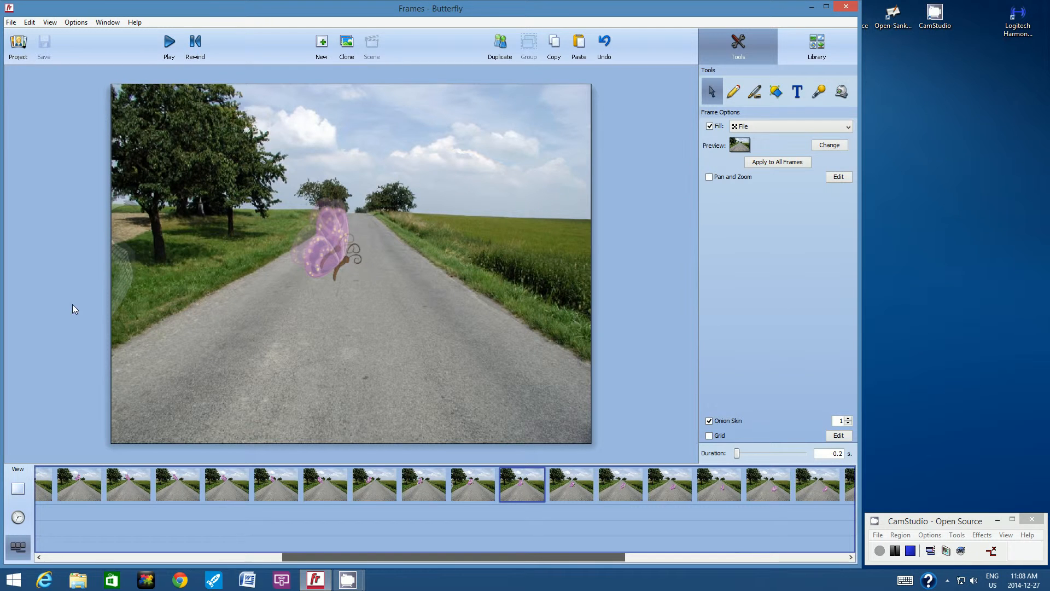
pyautogui.click(572, 44)
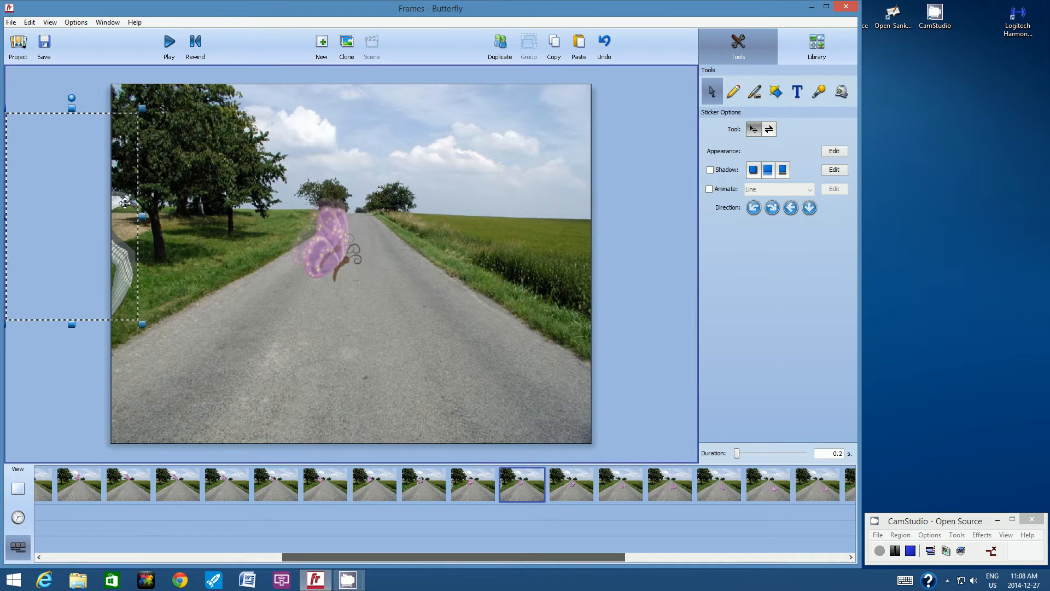
# Shift the pasted bird right and enlarge it, then copy it and move to the next frame.
pyautogui.moveTo(124, 203); pyautogui.dragTo(151, 206)
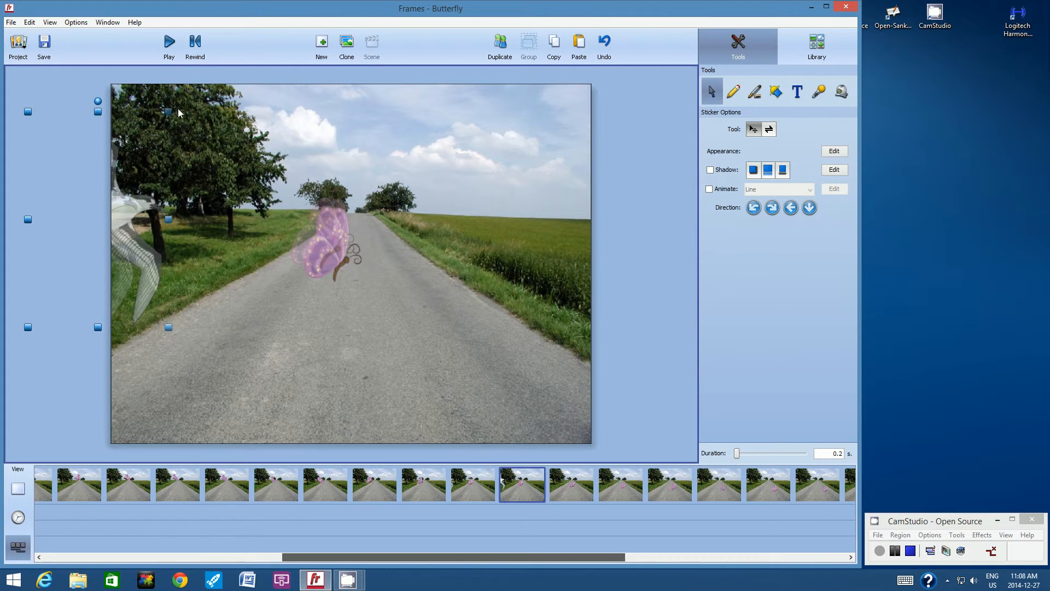
pyautogui.moveTo(178, 109); pyautogui.dragTo(189, 106)
pyautogui.moveTo(143, 193); pyautogui.dragTo(145, 202)
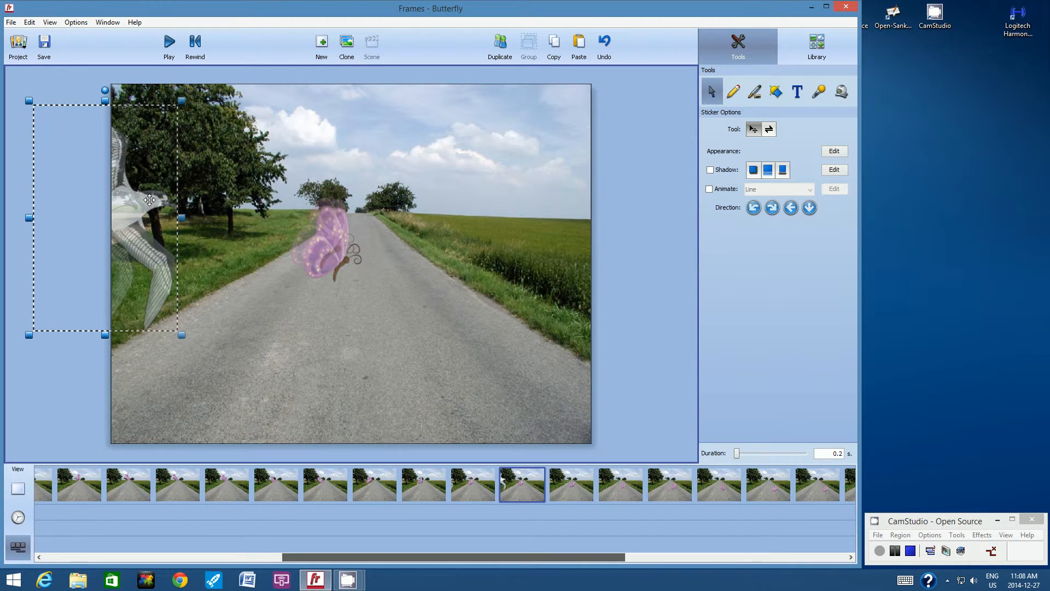
pyautogui.click(557, 50)
pyautogui.click(569, 473)
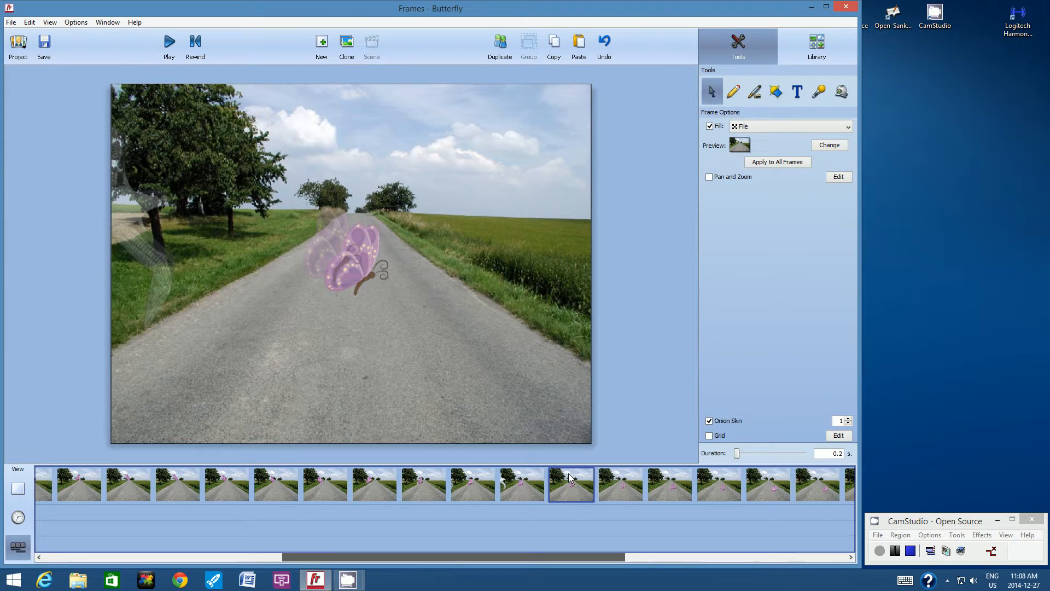
# Paste the bird, move it right and enlarge it, then copy it and advance a frame.
pyautogui.click(579, 46)
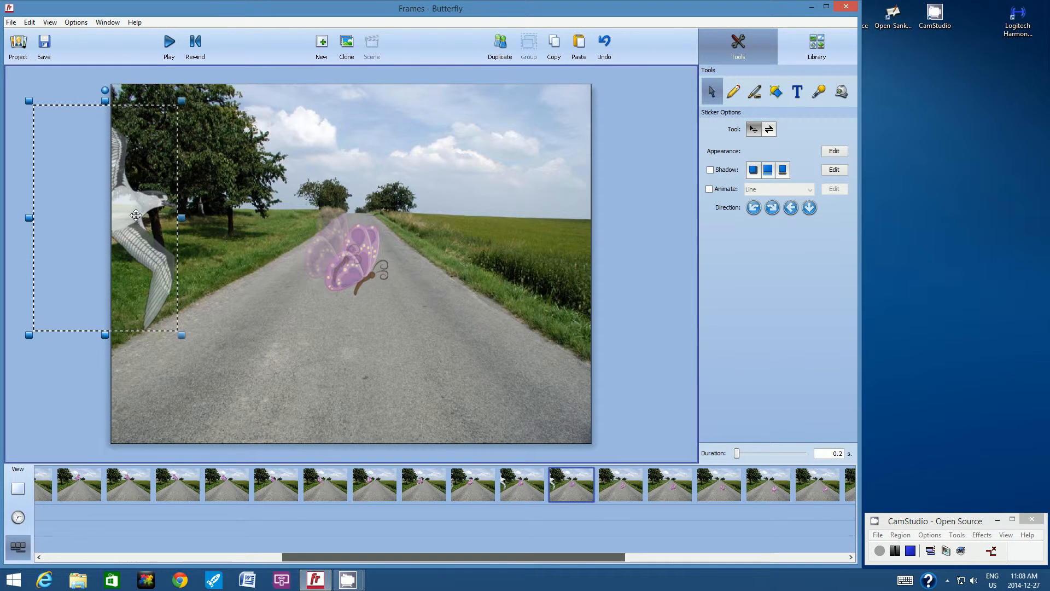
pyautogui.moveTo(137, 212)
pyautogui.mouseDown()
pyautogui.moveTo(153, 215)
pyautogui.moveTo(193, 276)
pyautogui.mouseUp()
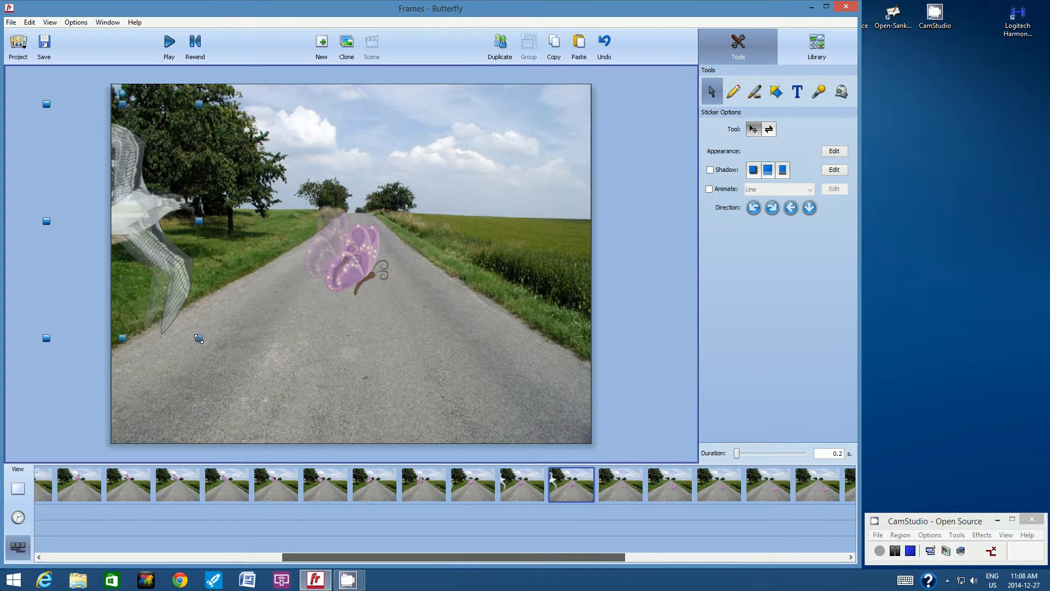
pyautogui.moveTo(199, 339); pyautogui.dragTo(208, 345)
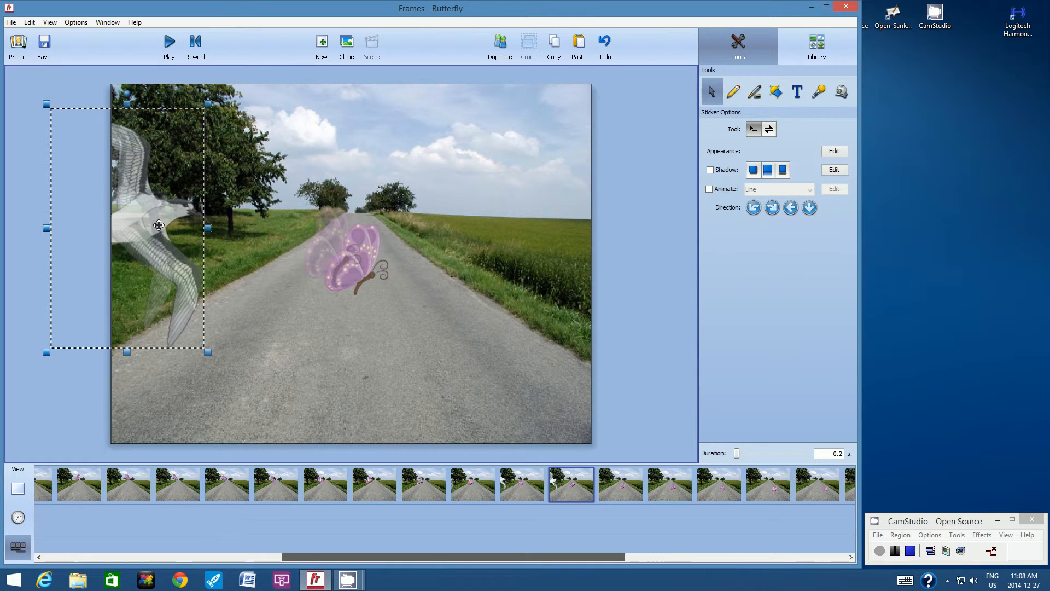
pyautogui.moveTo(159, 223); pyautogui.dragTo(163, 217)
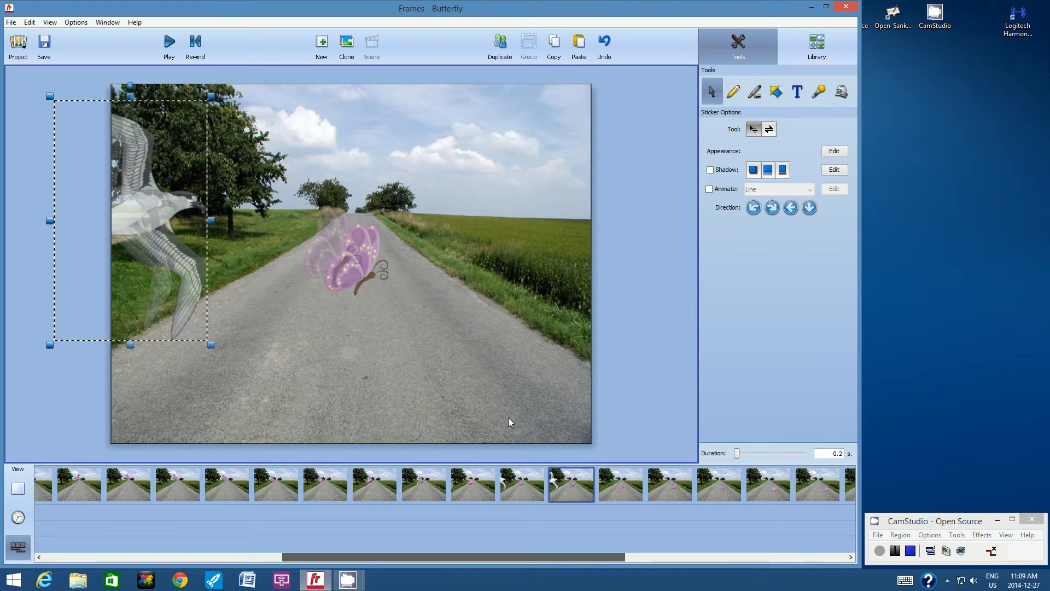
pyautogui.click(553, 45)
pyautogui.click(613, 486)
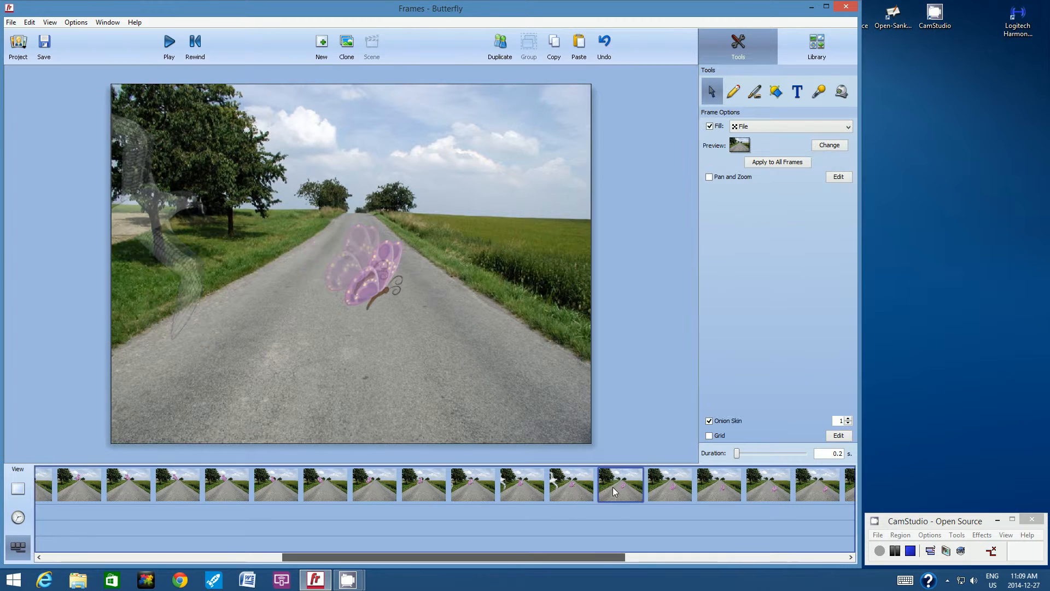
# Paste the bird again, enlarge it and move it up toward the butterfly, then copy and advance.
pyautogui.click(576, 44)
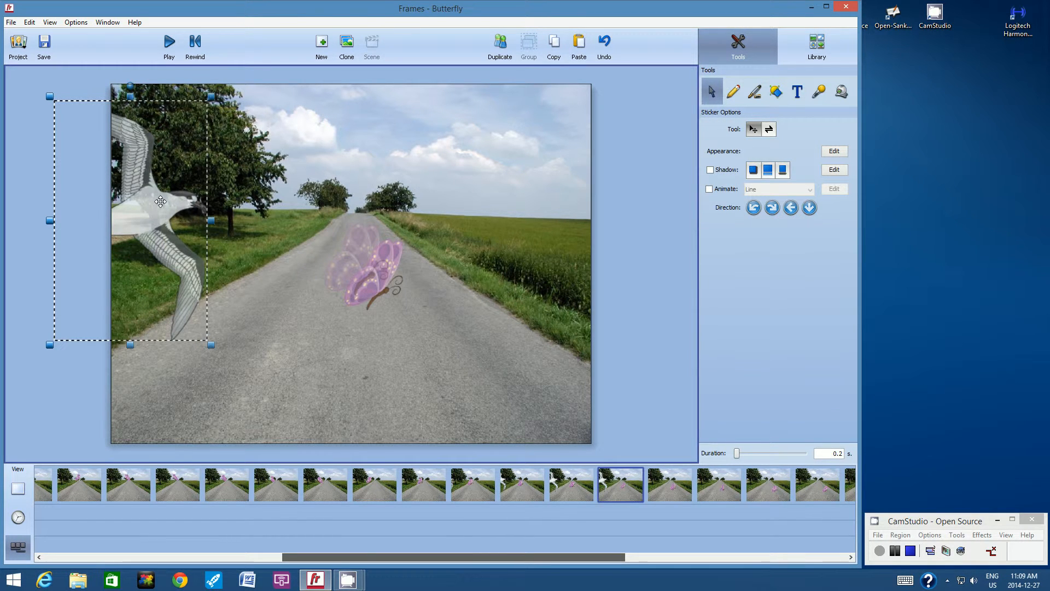
pyautogui.press('Delete')
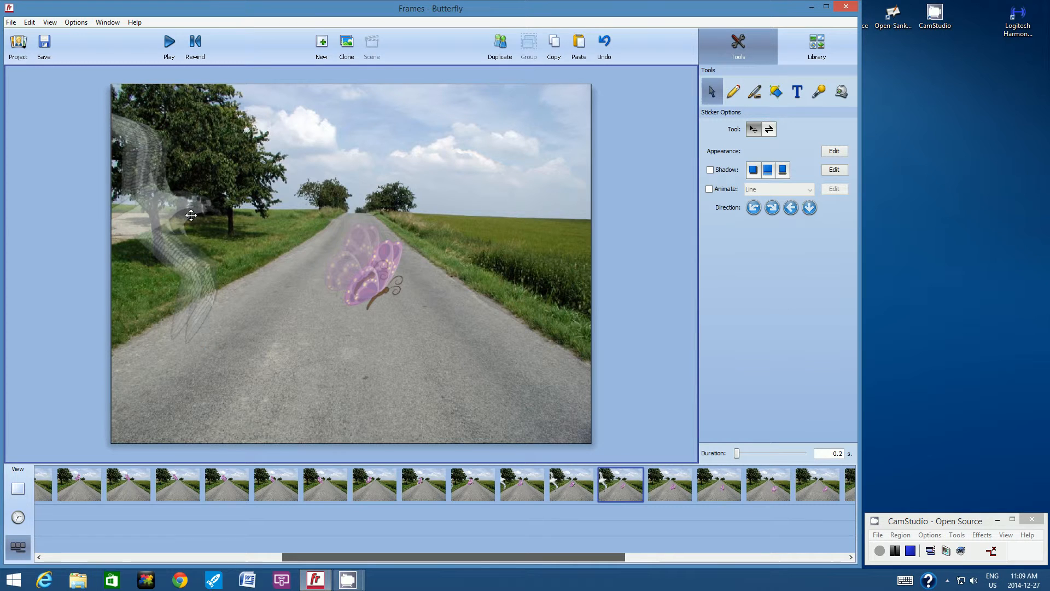
pyautogui.moveTo(191, 215); pyautogui.dragTo(192, 215)
pyautogui.moveTo(229, 349); pyautogui.dragTo(248, 363)
pyautogui.moveTo(196, 222); pyautogui.dragTo(201, 207)
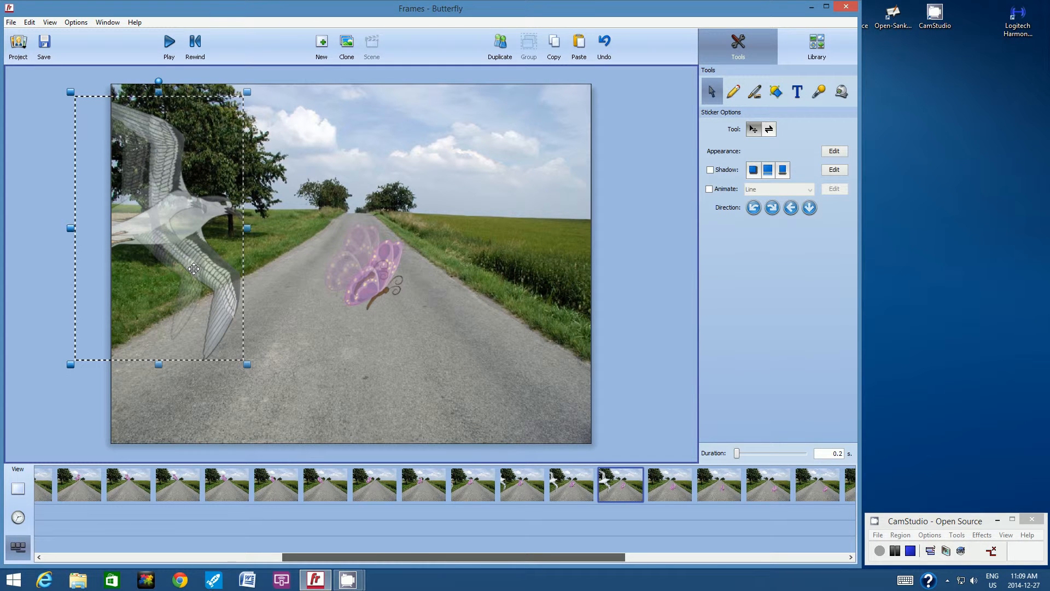
pyautogui.click(551, 47)
pyautogui.click(665, 481)
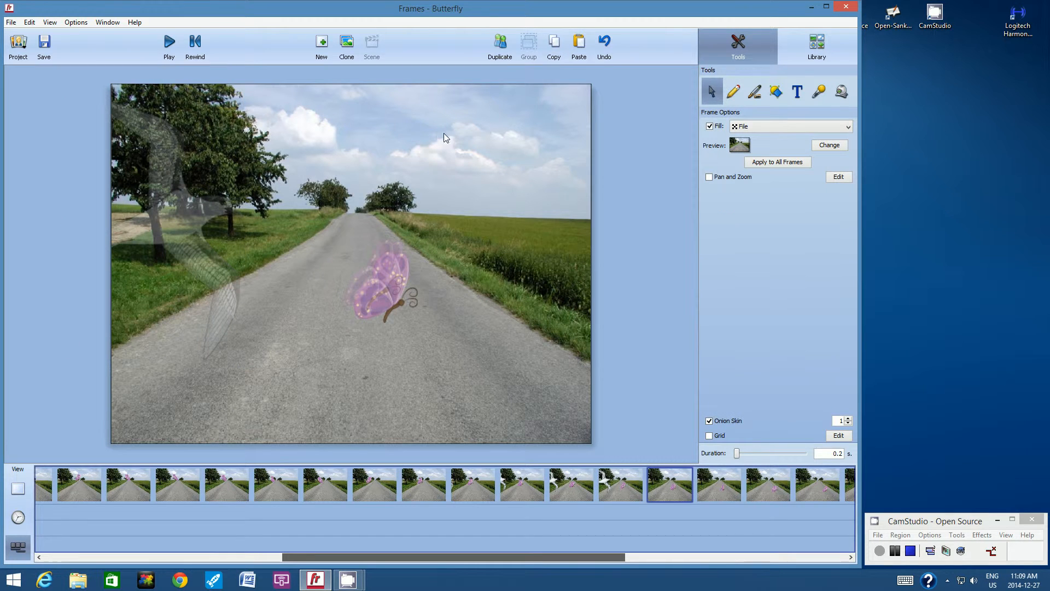
# Paste the bird on this frame, shifting it right and down and enlarging it.
pyautogui.click(579, 44)
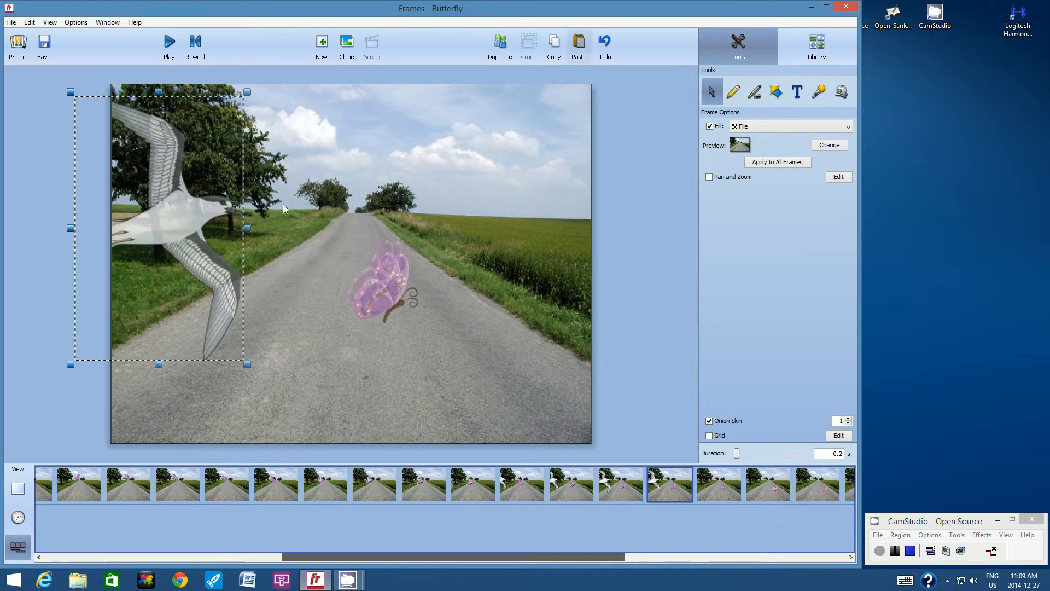
pyautogui.moveTo(204, 216); pyautogui.dragTo(227, 225)
pyautogui.moveTo(270, 372); pyautogui.dragTo(307, 394)
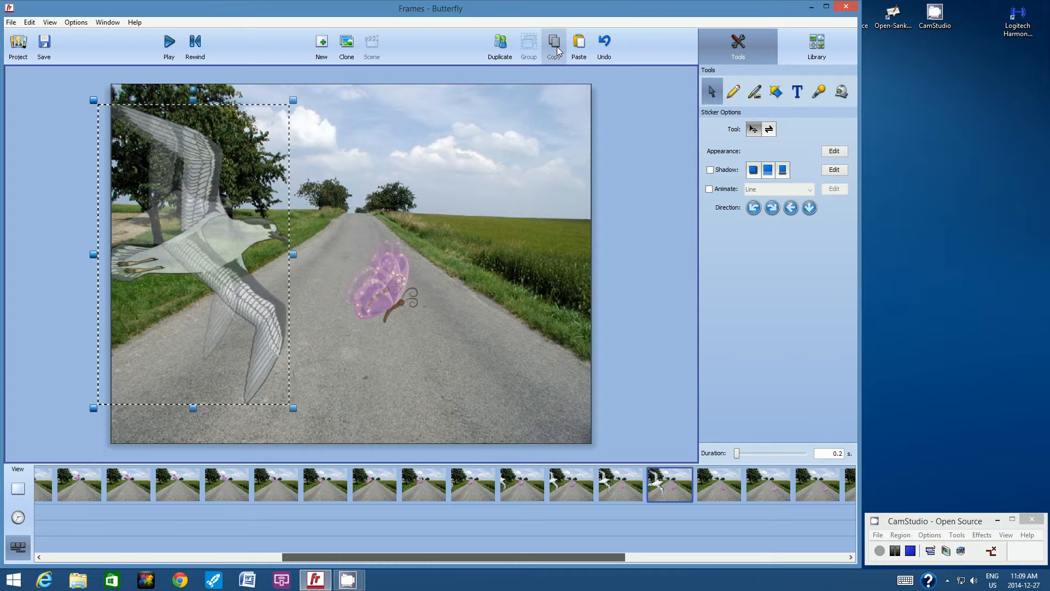
# On the next frame, paste a larger bird reaching the butterfly, then copy it and advance.
pyautogui.click(716, 480)
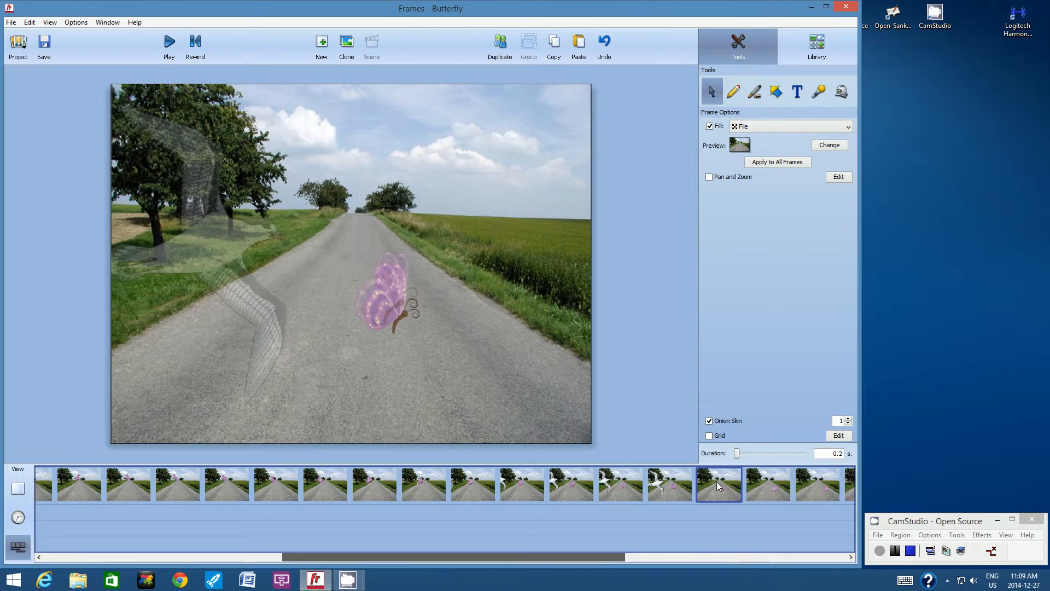
pyautogui.click(579, 44)
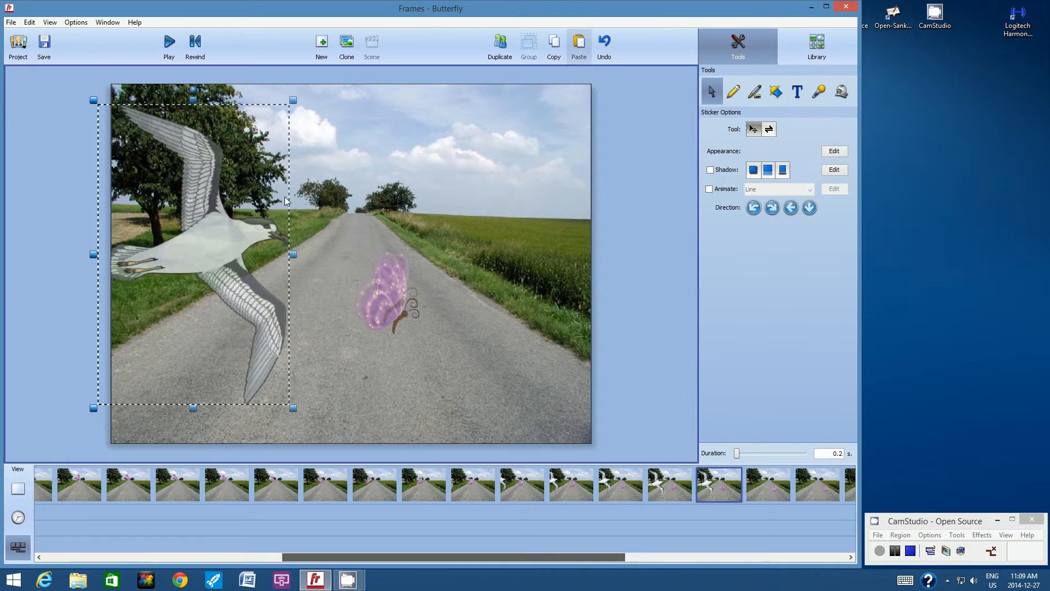
pyautogui.moveTo(249, 234); pyautogui.dragTo(284, 251)
pyautogui.moveTo(325, 430); pyautogui.dragTo(366, 457)
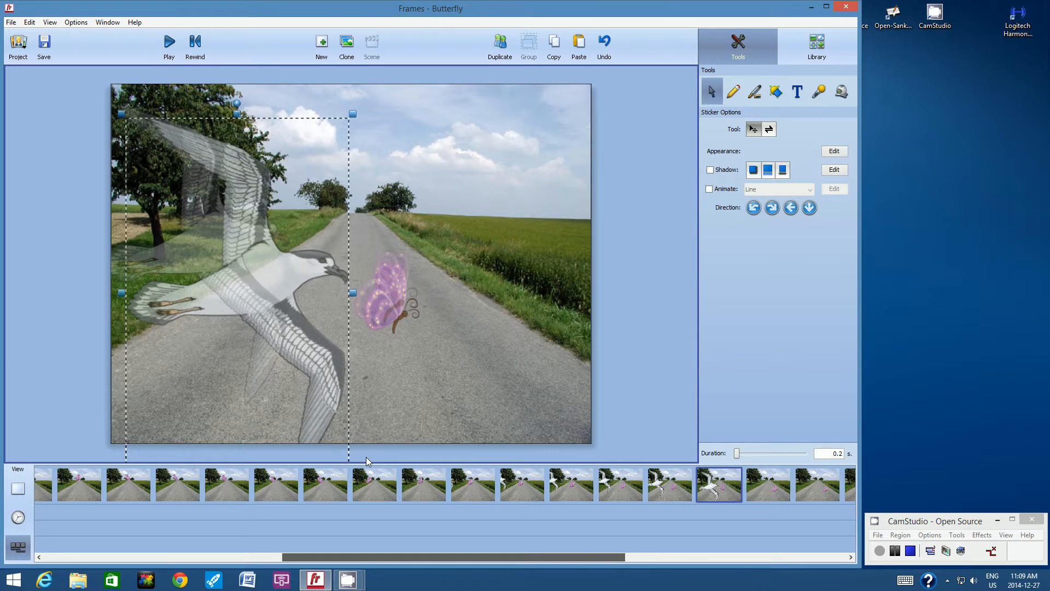
pyautogui.click(281, 268)
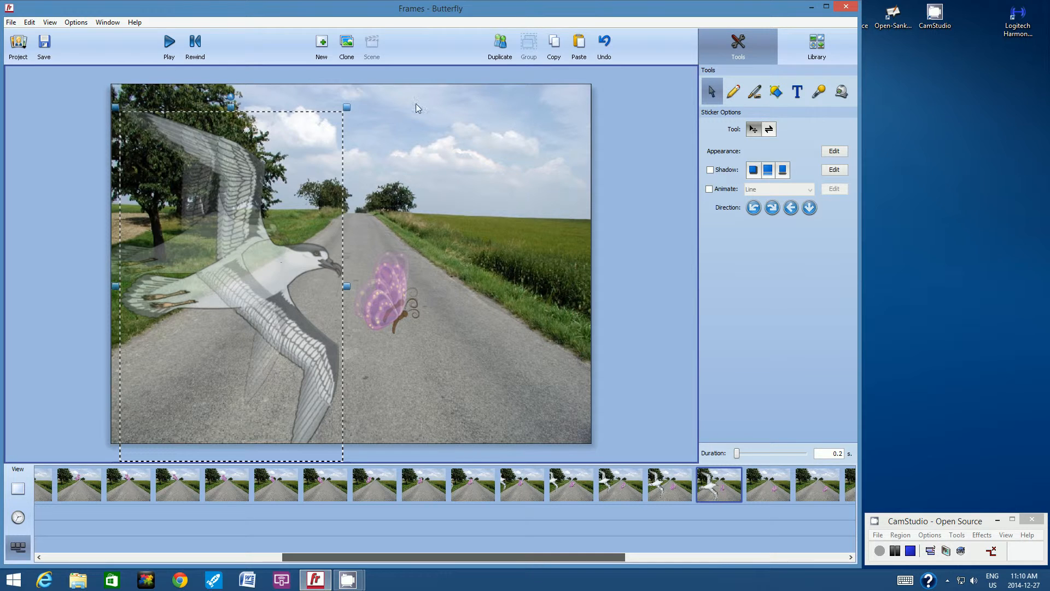
pyautogui.click(553, 45)
pyautogui.click(770, 479)
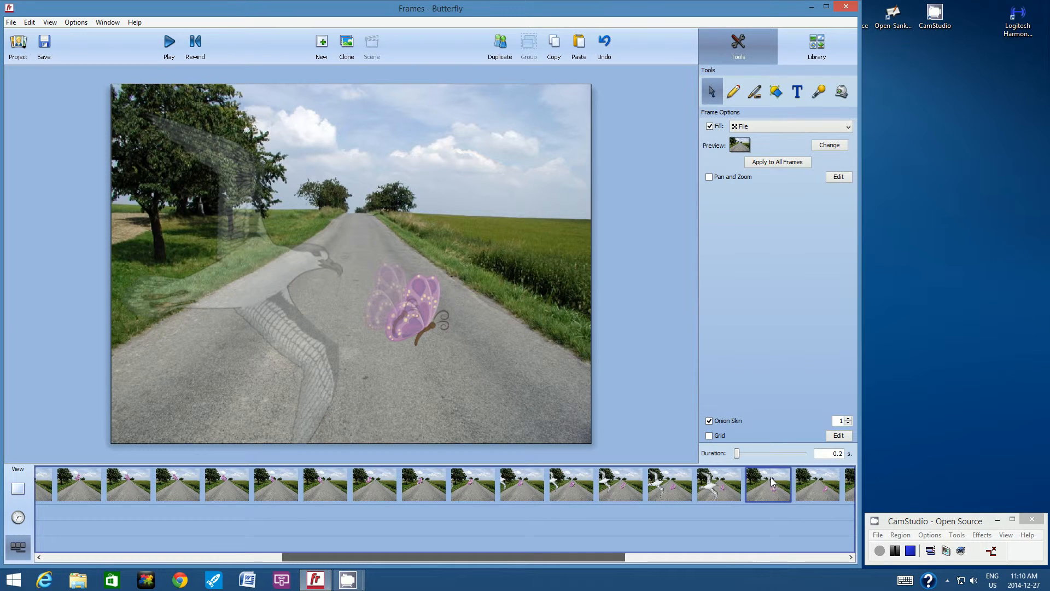
# Paste the bird, move it closer to the butterfly and enlarge it.
pyautogui.click(579, 44)
pyautogui.moveTo(297, 280); pyautogui.dragTo(324, 283)
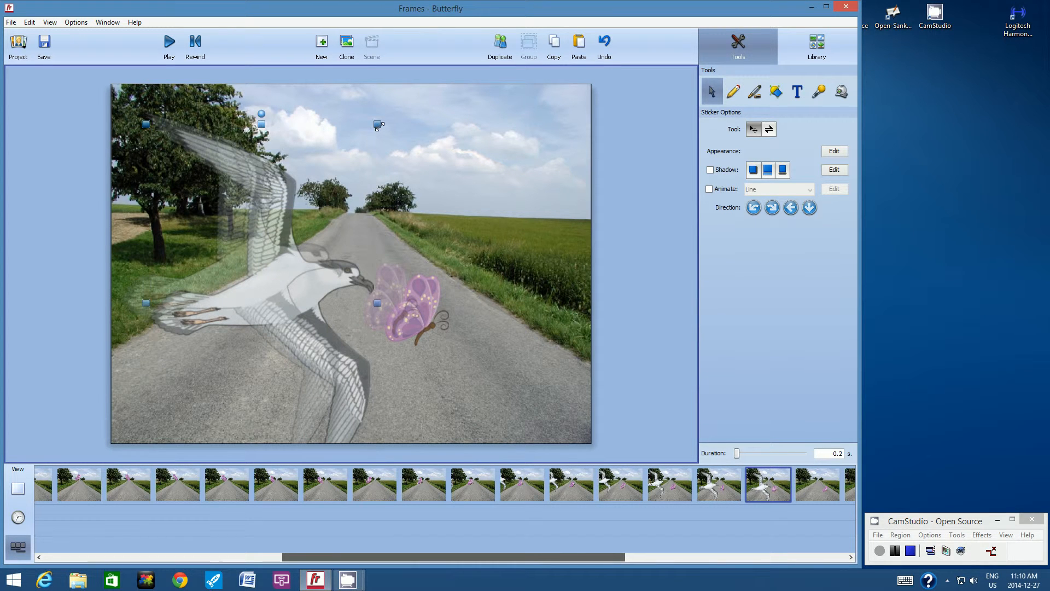
pyautogui.moveTo(381, 119); pyautogui.dragTo(434, 84)
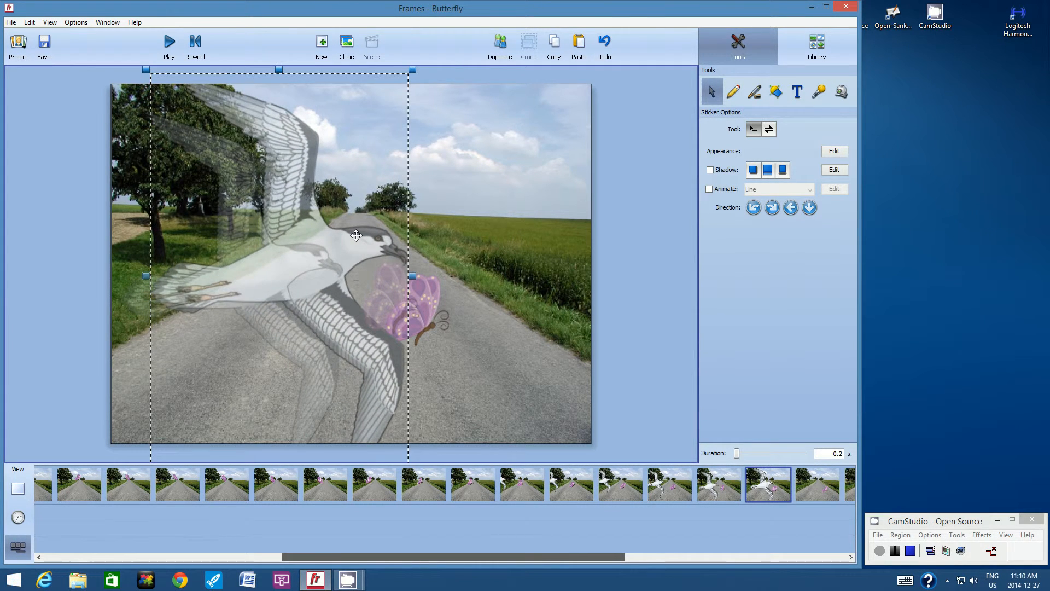
pyautogui.moveTo(349, 254); pyautogui.dragTo(340, 270)
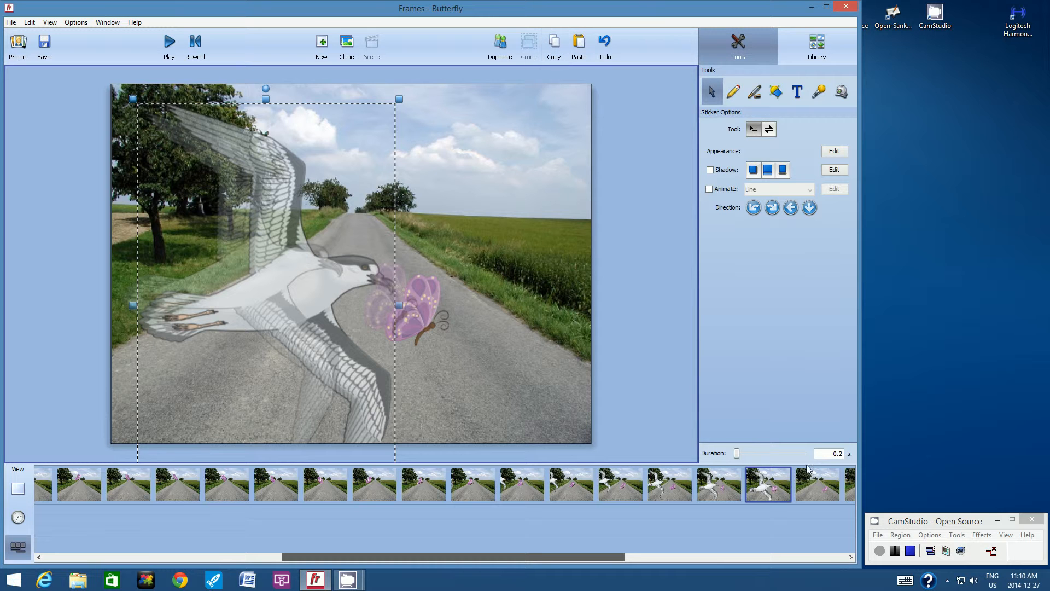
pyautogui.click(819, 493)
# On the next frame, paste the gull larger, its head reaching over the butterfly.
pyautogui.click(819, 493)
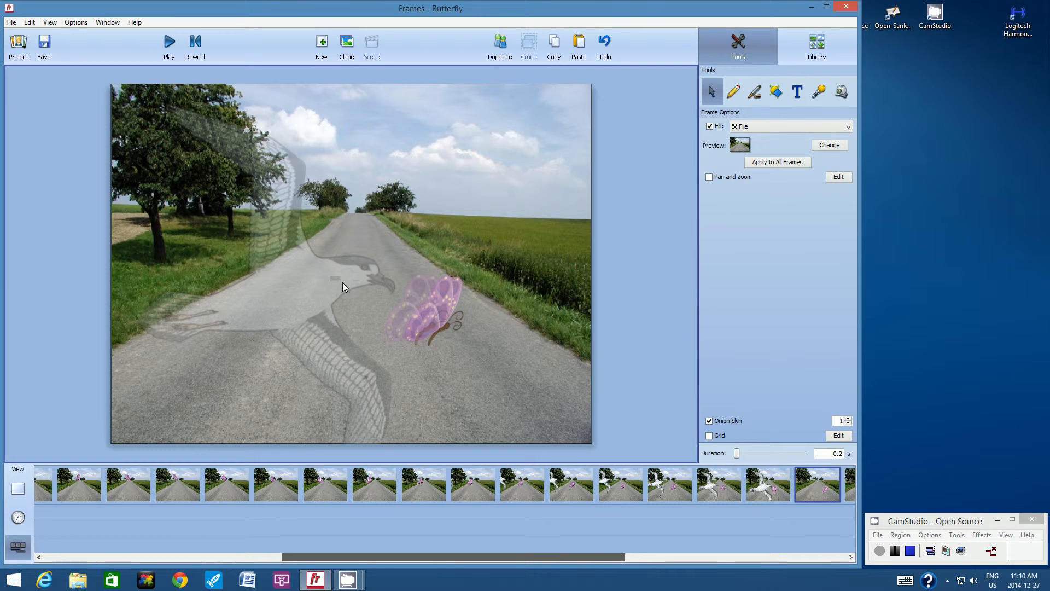
pyautogui.click(581, 48)
pyautogui.moveTo(342, 281); pyautogui.dragTo(369, 300)
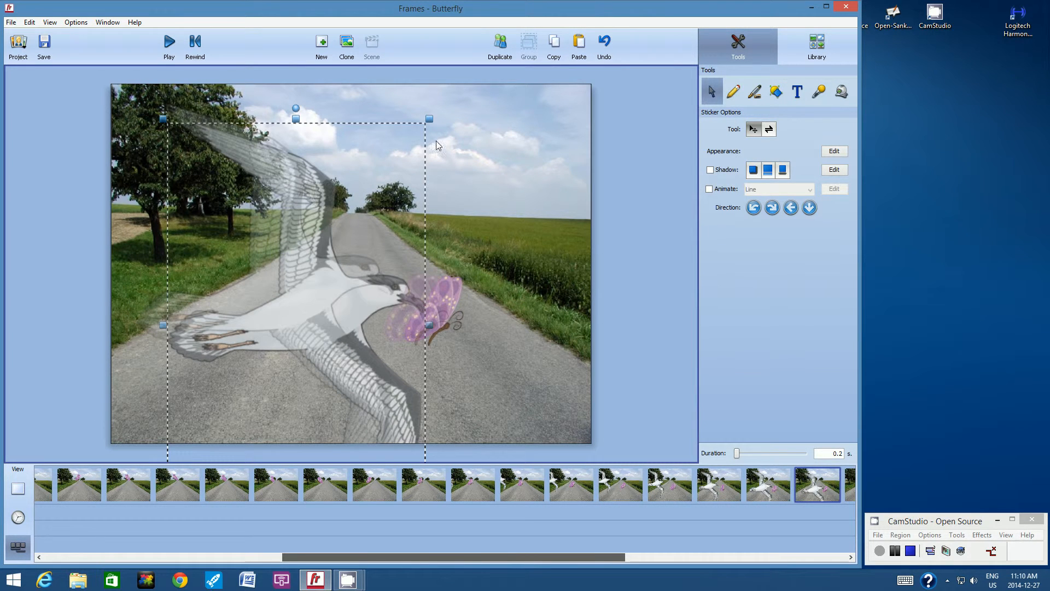
pyautogui.moveTo(432, 118); pyautogui.dragTo(467, 106)
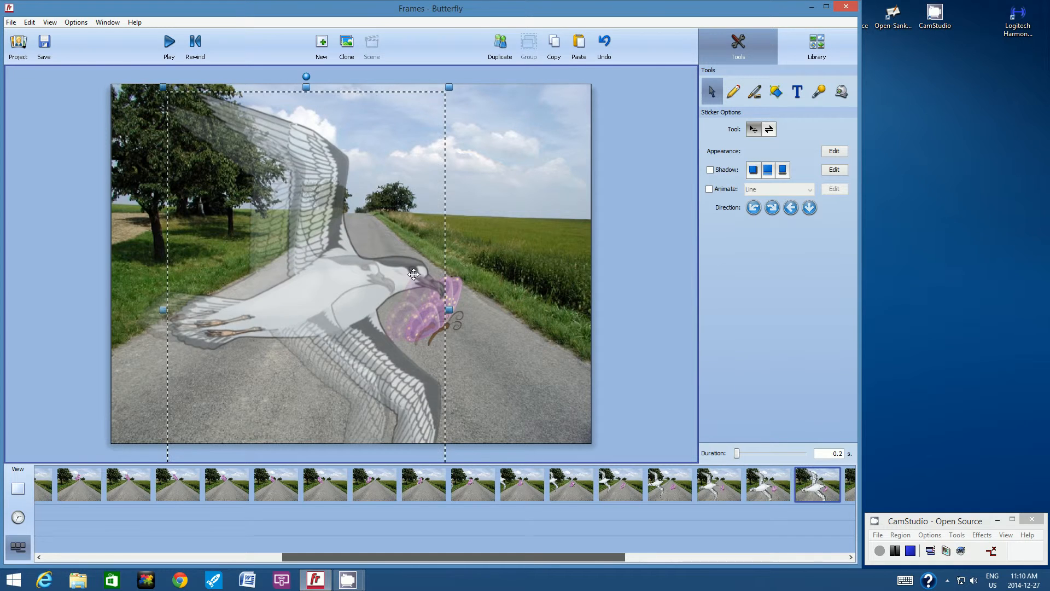
pyautogui.moveTo(413, 274); pyautogui.dragTo(400, 289)
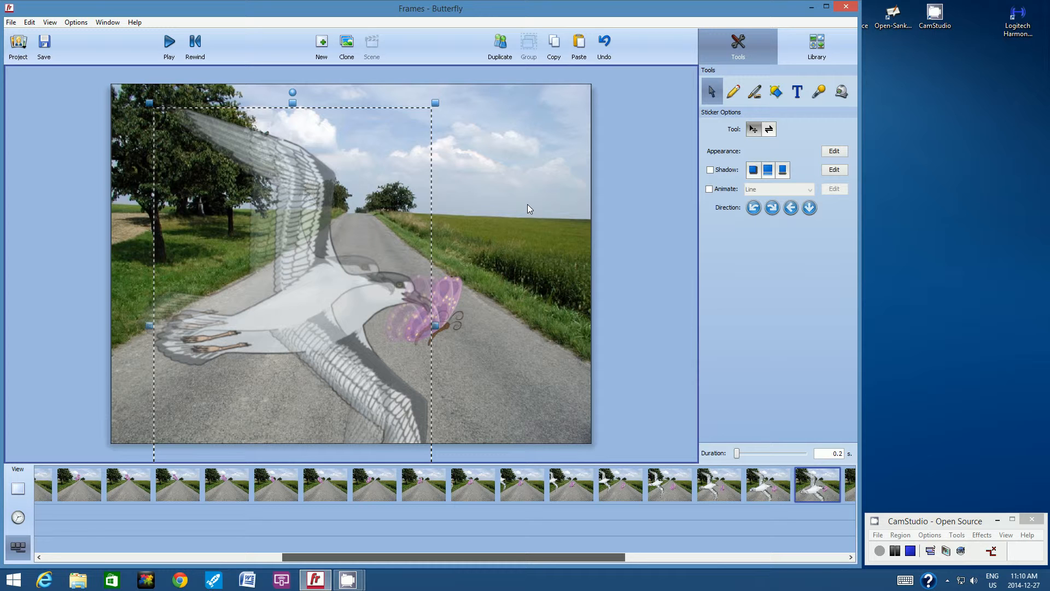
pyautogui.click(51, 23)
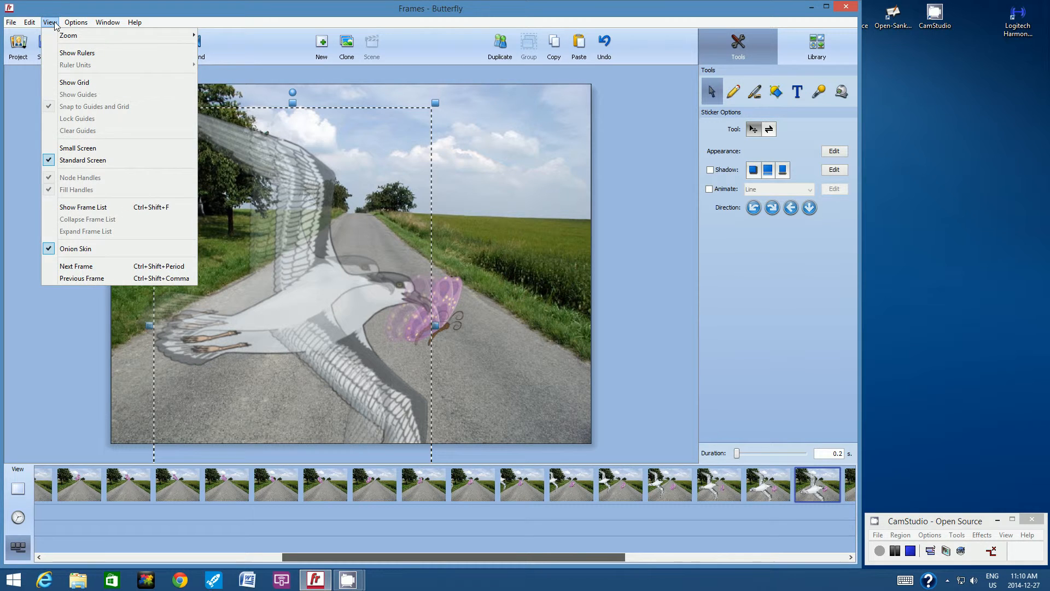
# Turn off onion skin and paste the gull on the next frame with the butterfly in its beak.
pyautogui.click(69, 250)
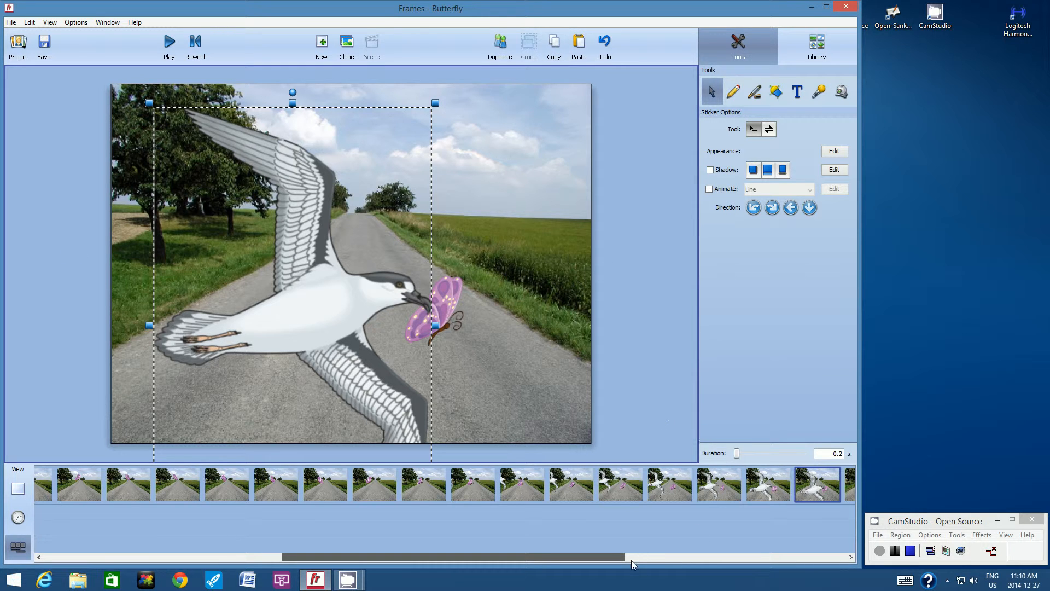
pyautogui.moveTo(616, 557); pyautogui.dragTo(792, 550)
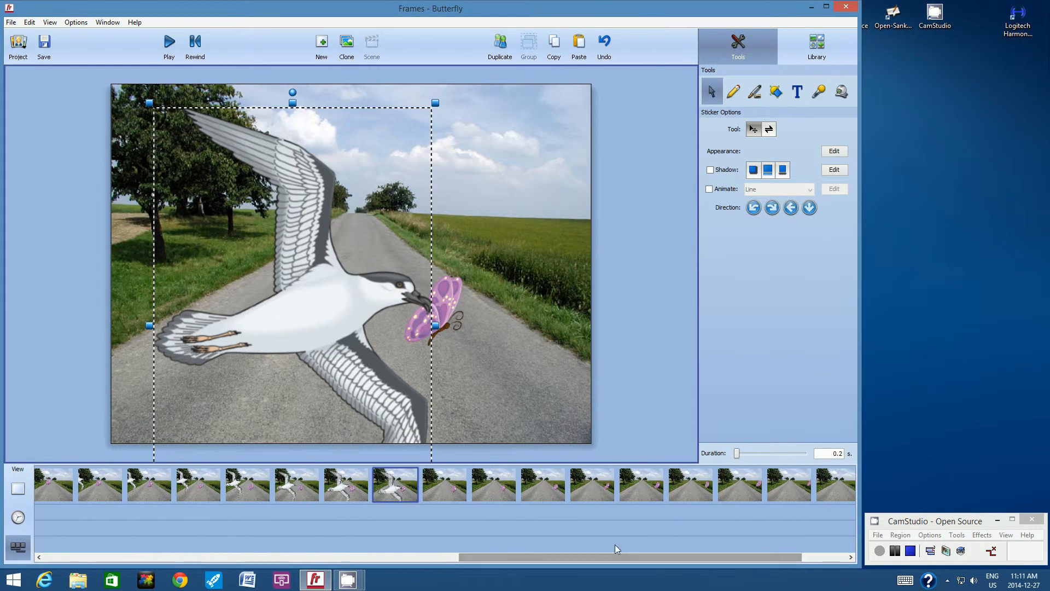
pyautogui.click(443, 484)
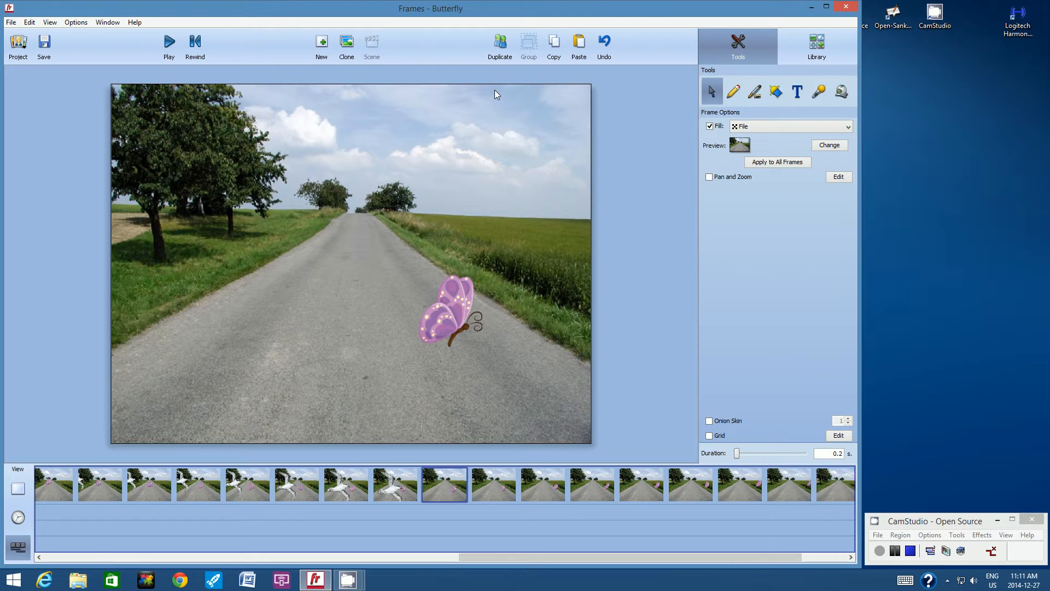
pyautogui.click(578, 49)
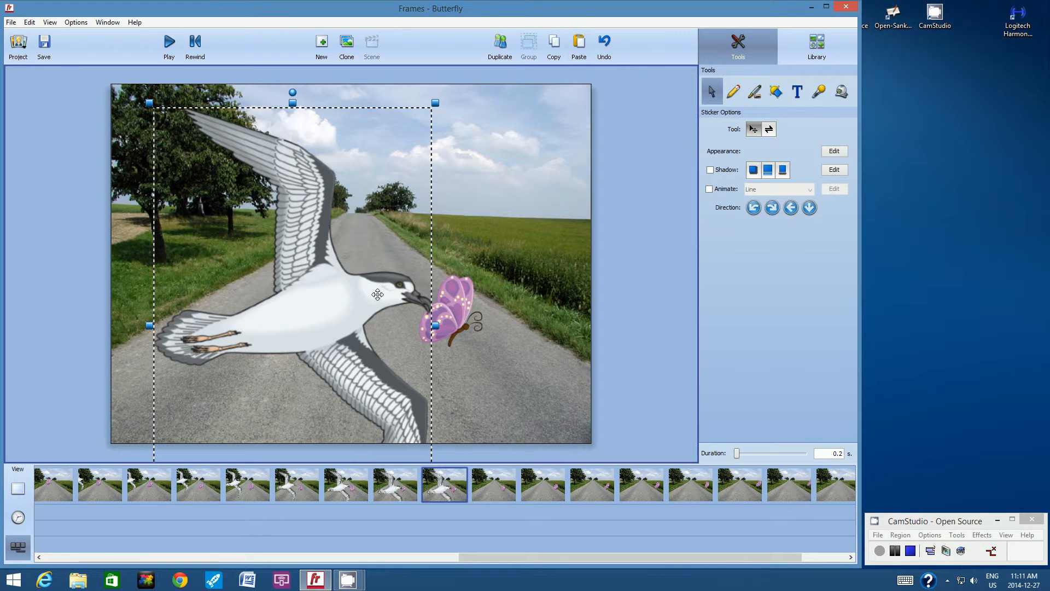
pyautogui.moveTo(378, 294); pyautogui.dragTo(397, 304)
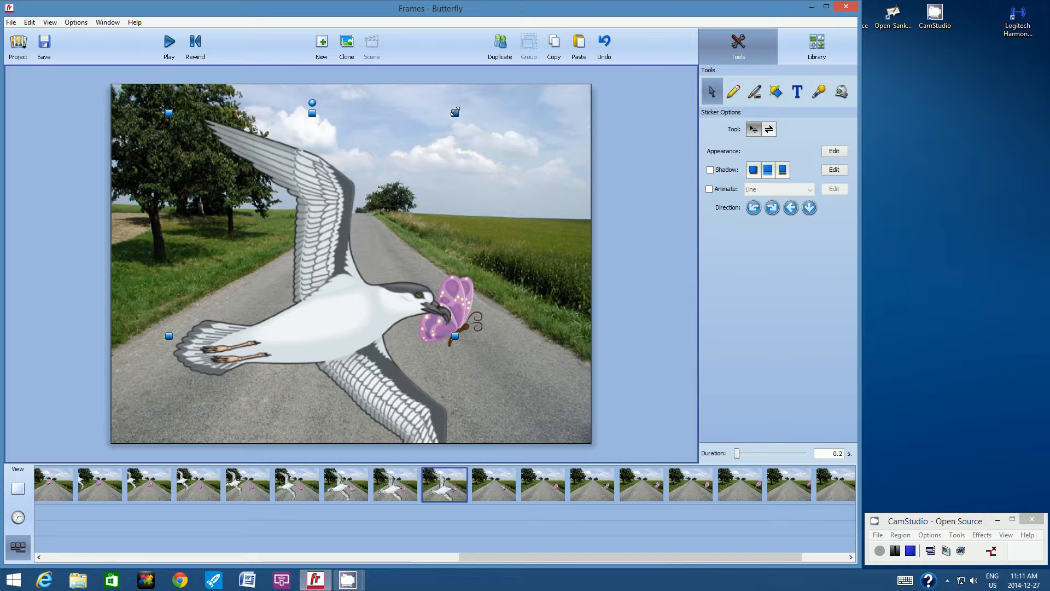
pyautogui.moveTo(397, 300); pyautogui.dragTo(387, 308)
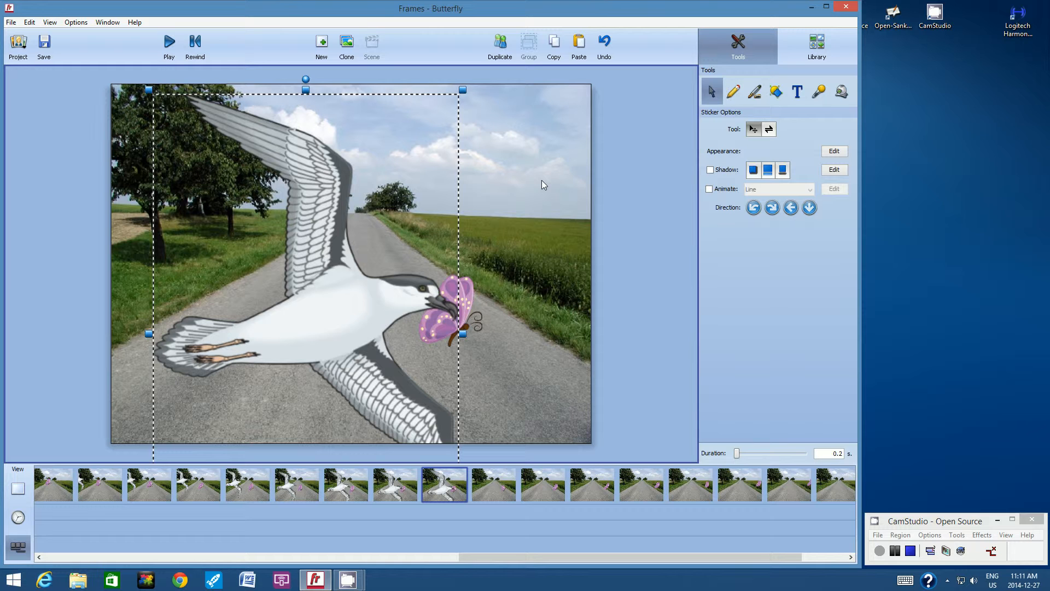
# Copy the gull to the following frame and slide it right to grab the butterfly.
pyautogui.click(555, 47)
pyautogui.click(498, 478)
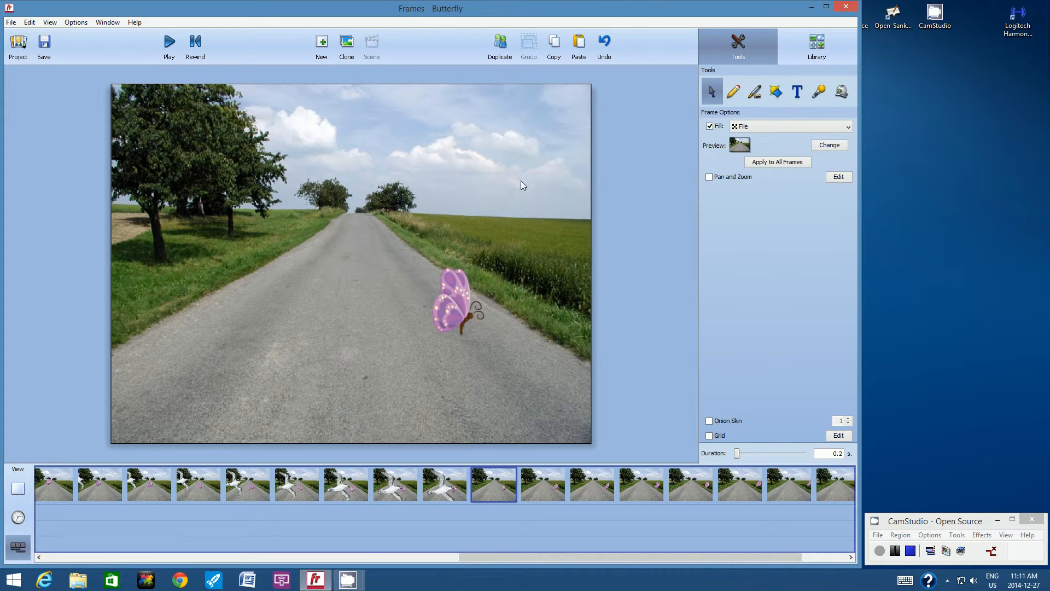
pyautogui.click(579, 43)
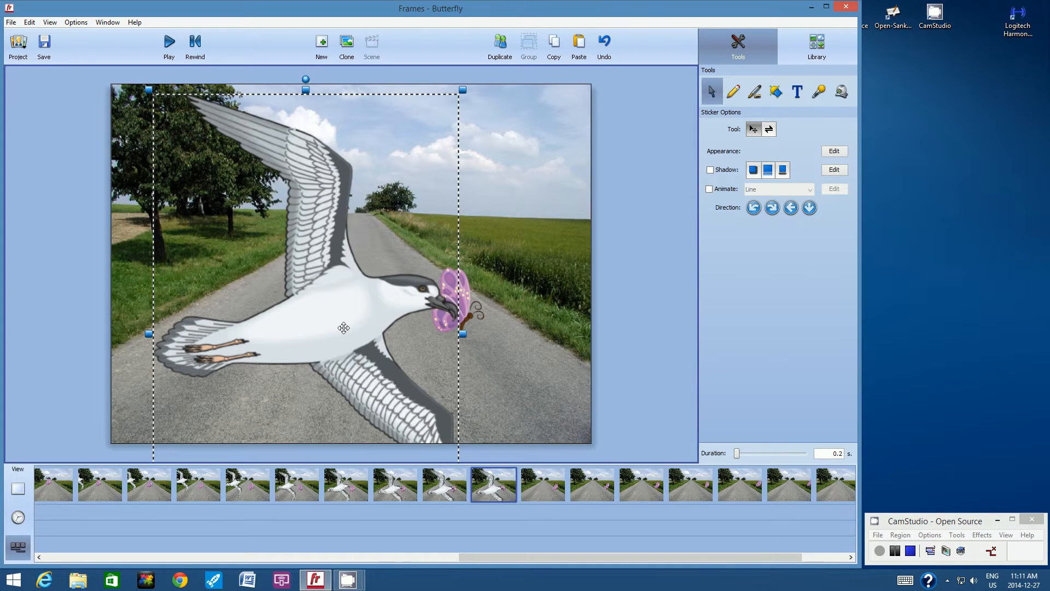
pyautogui.moveTo(365, 306); pyautogui.dragTo(382, 305)
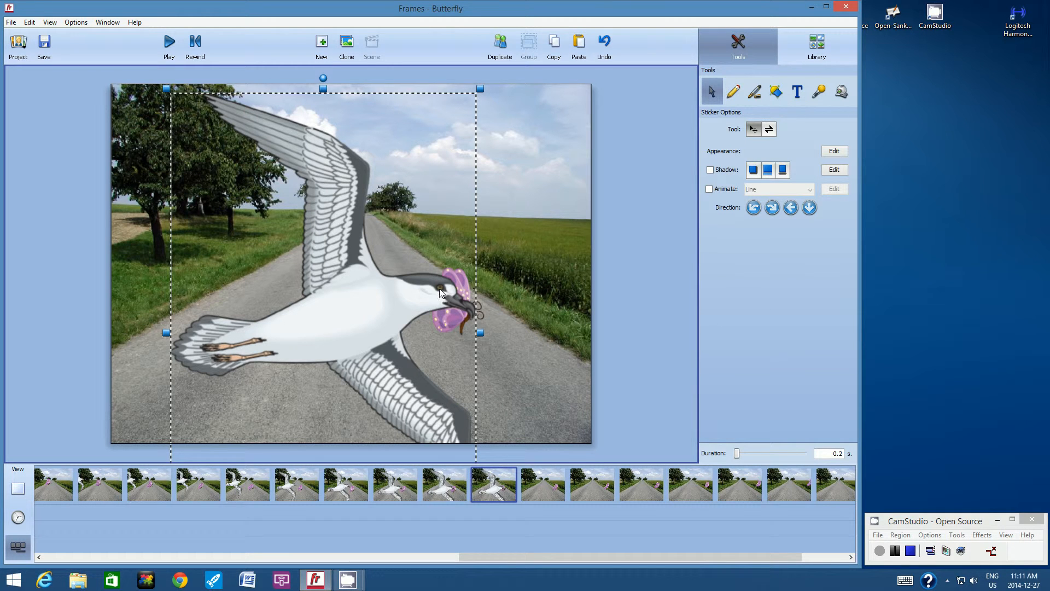
# Draw a white star at the gull's beak and give it a thin black outline.
pyautogui.click(775, 92)
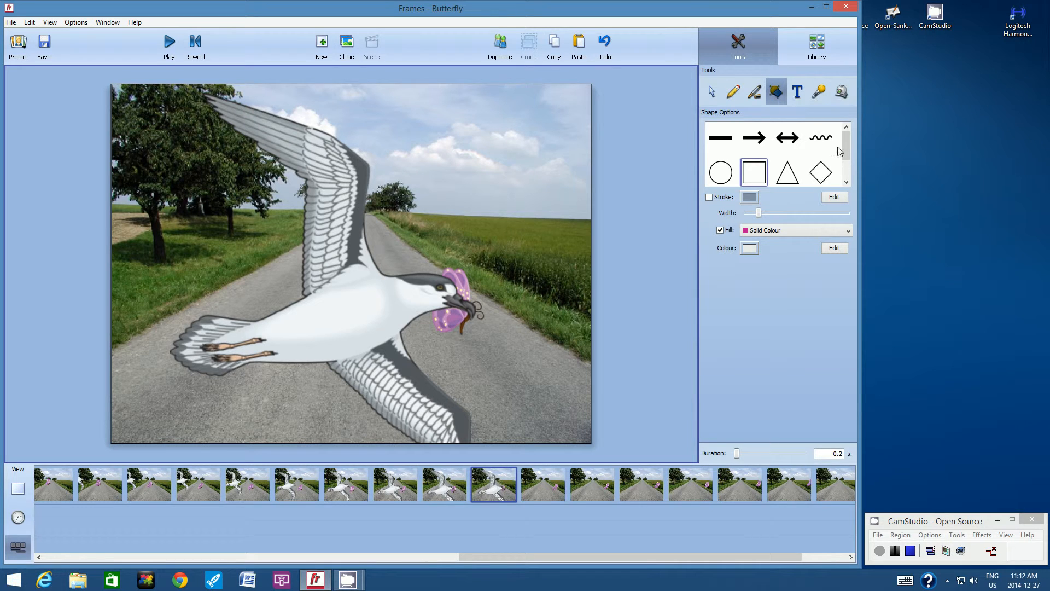
pyautogui.moveTo(843, 143); pyautogui.dragTo(852, 163)
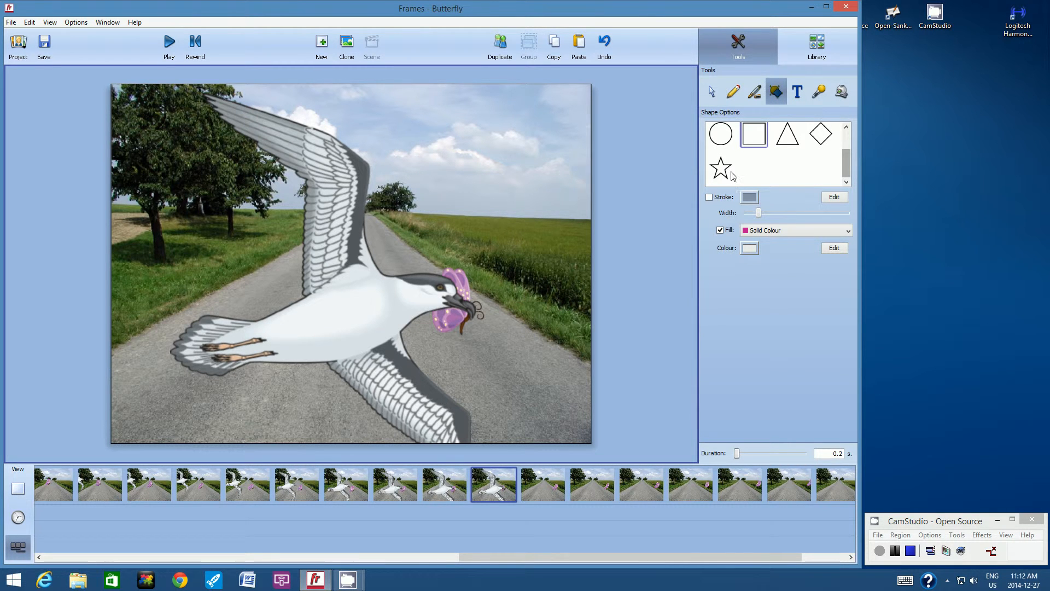
pyautogui.click(724, 167)
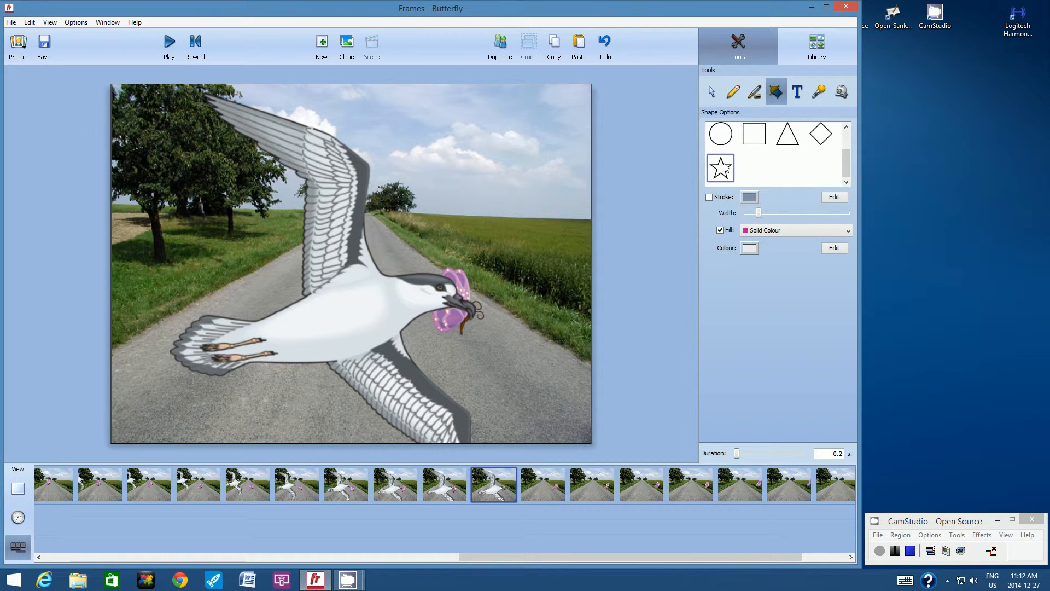
pyautogui.moveTo(446, 269)
pyautogui.mouseDown()
pyautogui.moveTo(502, 327)
pyautogui.moveTo(528, 334)
pyautogui.mouseUp()
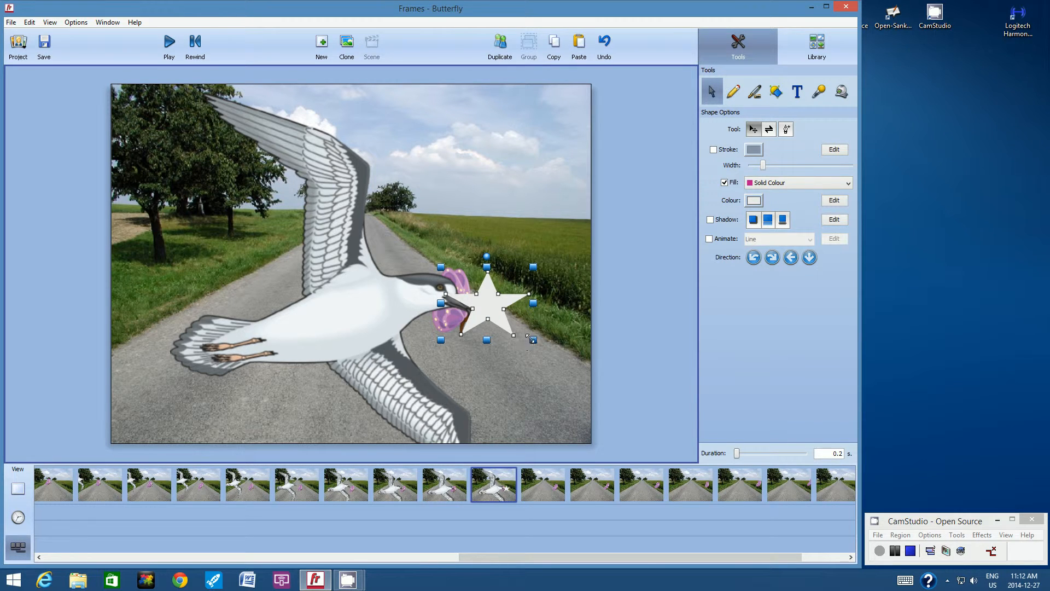
pyautogui.moveTo(532, 340); pyautogui.dragTo(535, 352)
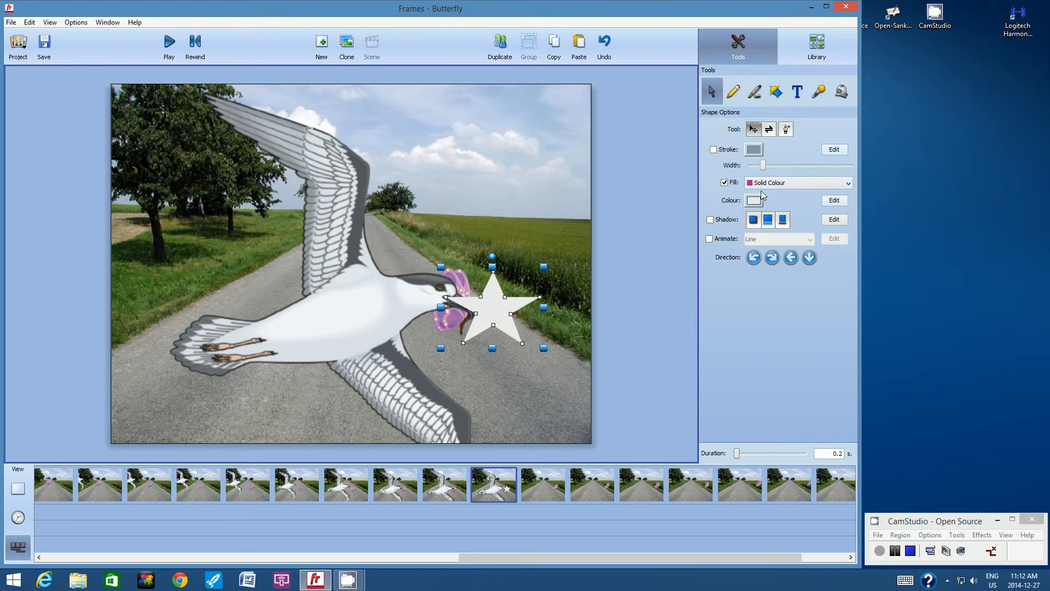
pyautogui.click(714, 150)
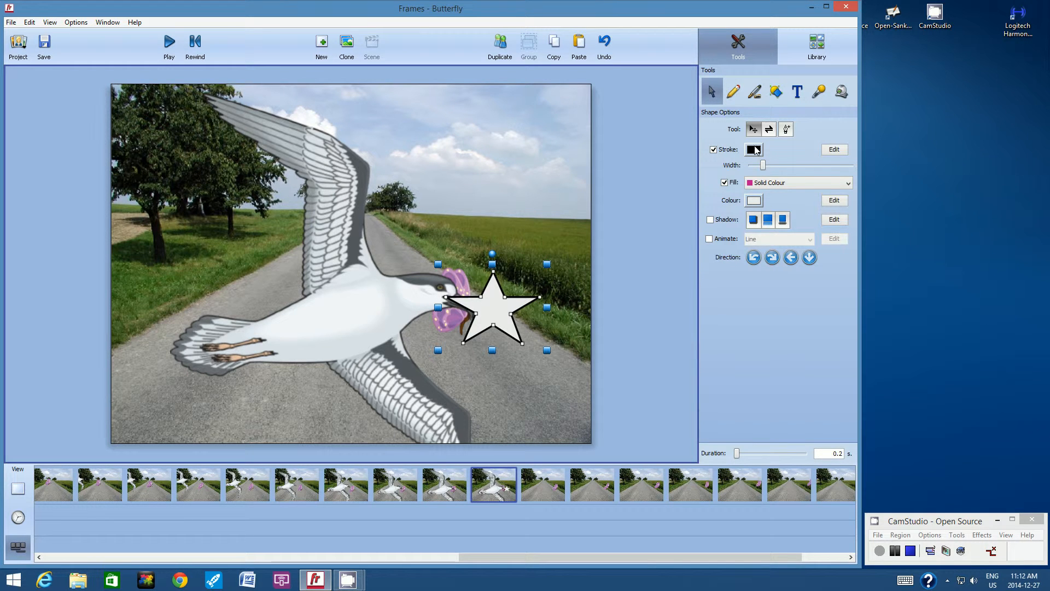
pyautogui.moveTo(763, 166)
pyautogui.mouseDown()
pyautogui.moveTo(822, 158)
pyautogui.moveTo(759, 166)
pyautogui.mouseUp()
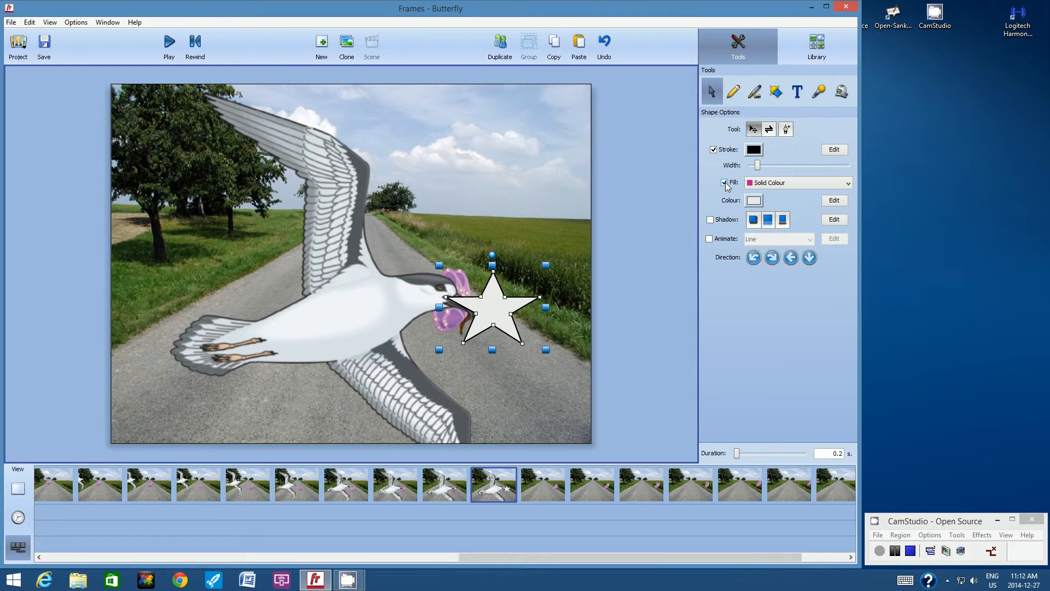
# Give the star a Linear Gradient fill from orange to magenta and tilt it counter-clockwise.
pyautogui.click(850, 183)
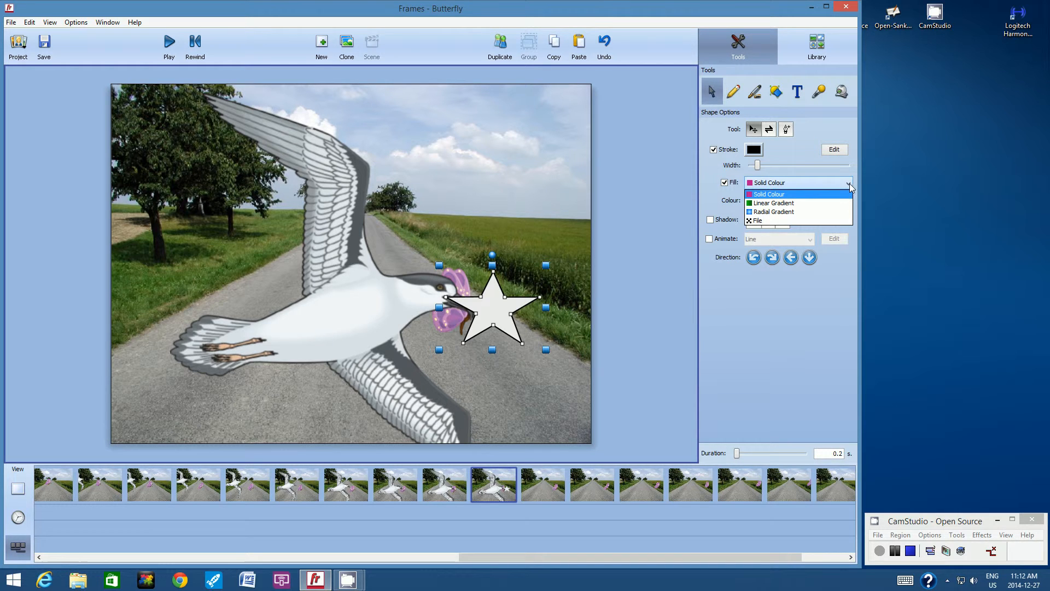
pyautogui.click(794, 204)
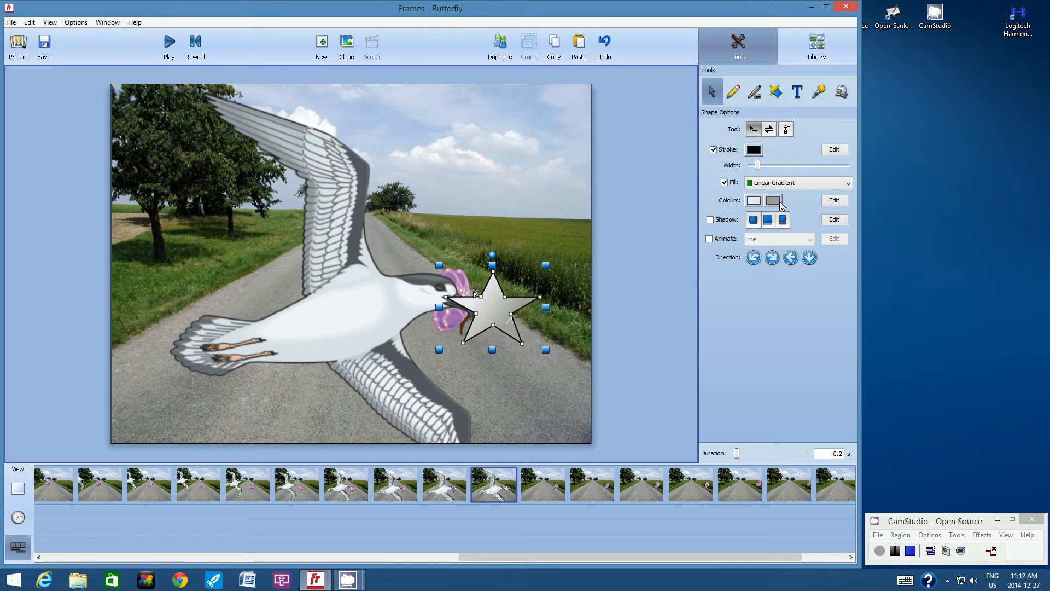
pyautogui.click(754, 201)
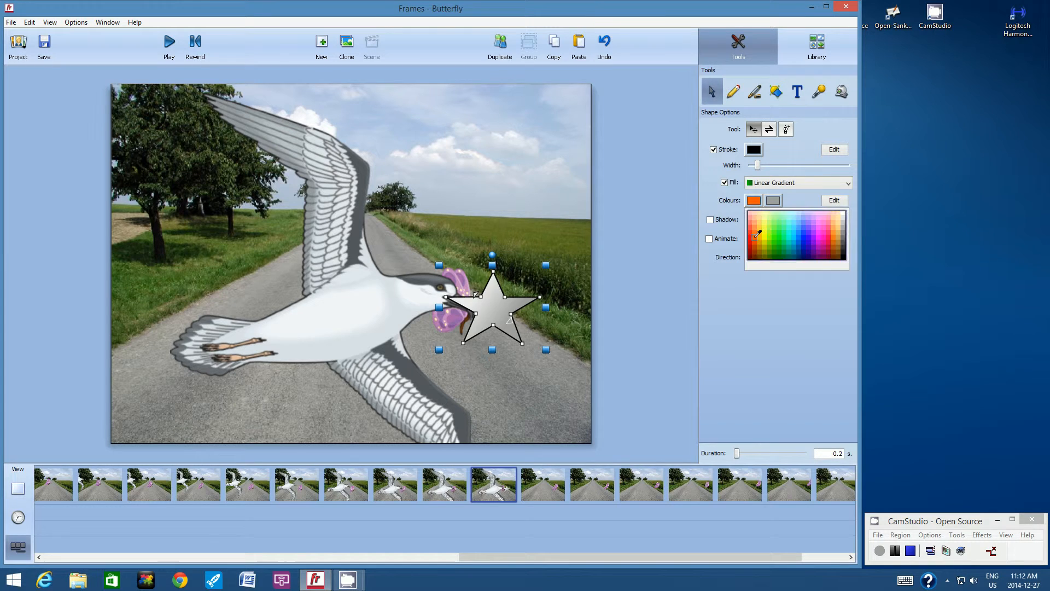
pyautogui.click(755, 234)
pyautogui.click(776, 201)
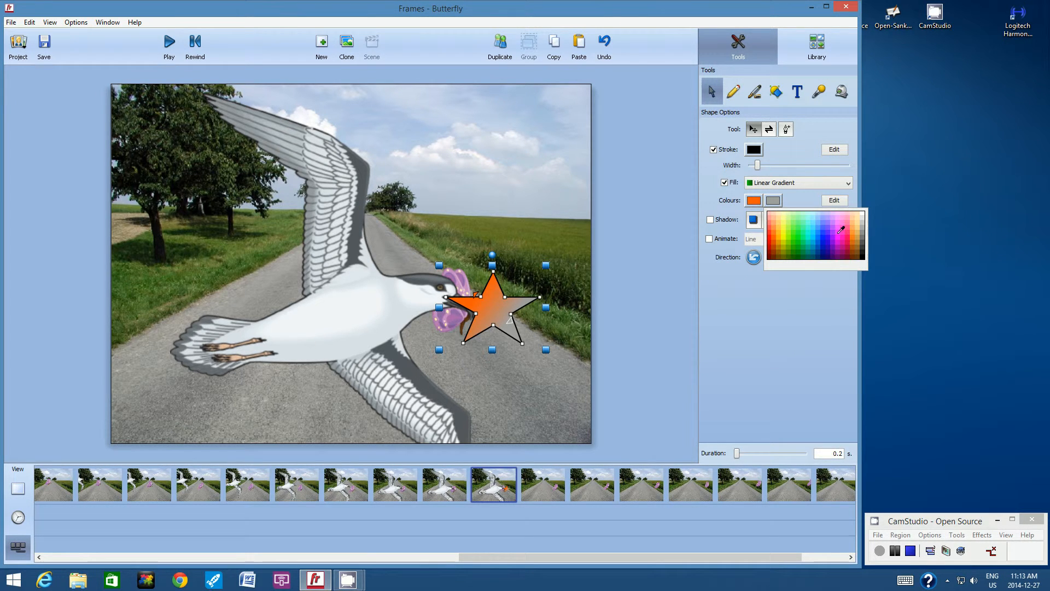
pyautogui.click(837, 233)
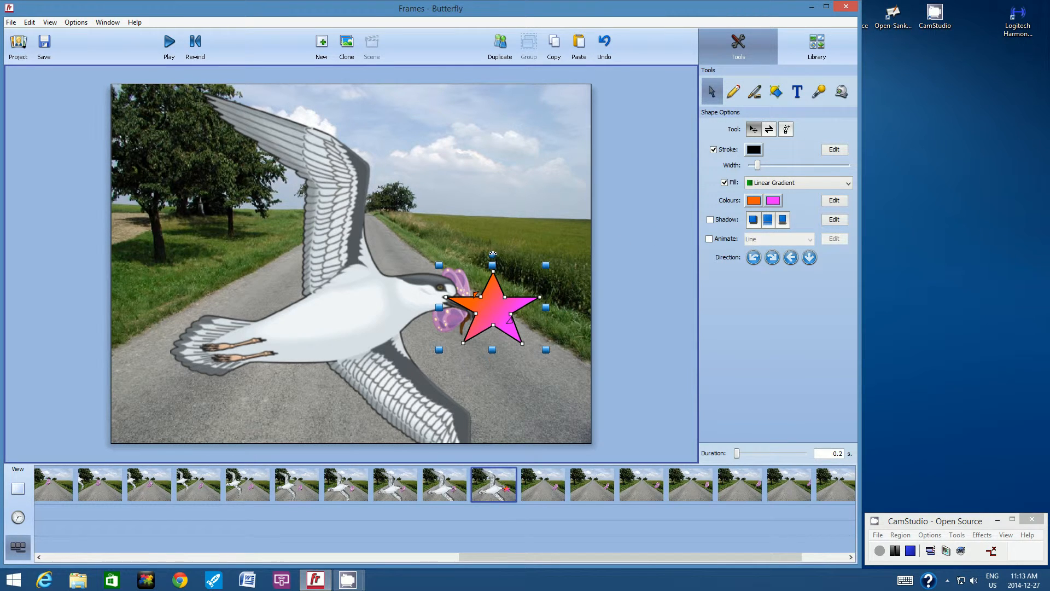
pyautogui.moveTo(493, 253); pyautogui.dragTo(517, 256)
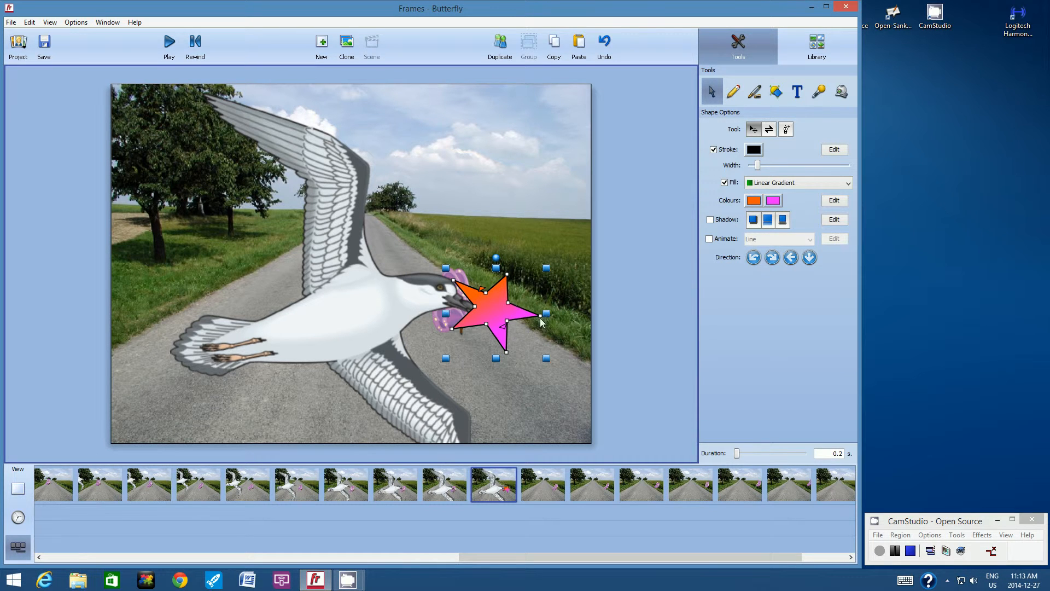
# Move the gradient star up above the gull's beak.
pyautogui.click(506, 272)
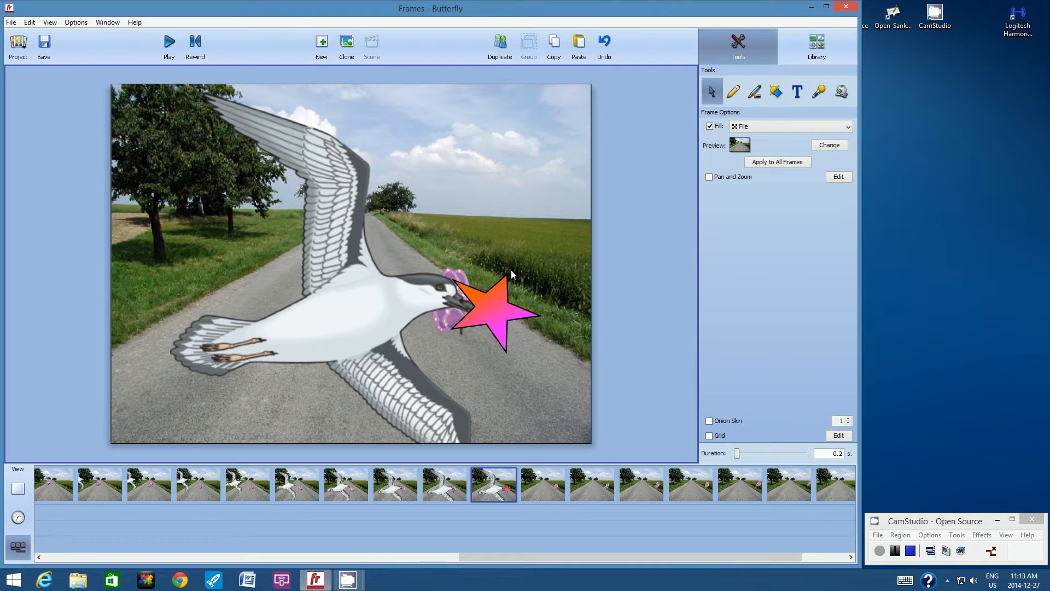
pyautogui.click(504, 280)
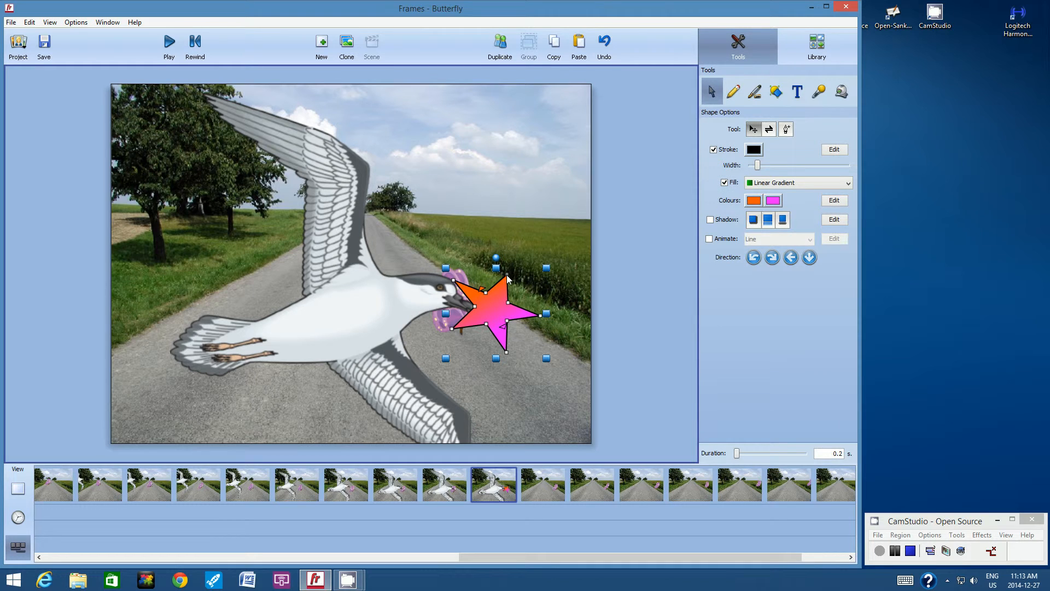
pyautogui.moveTo(510, 271); pyautogui.dragTo(516, 266)
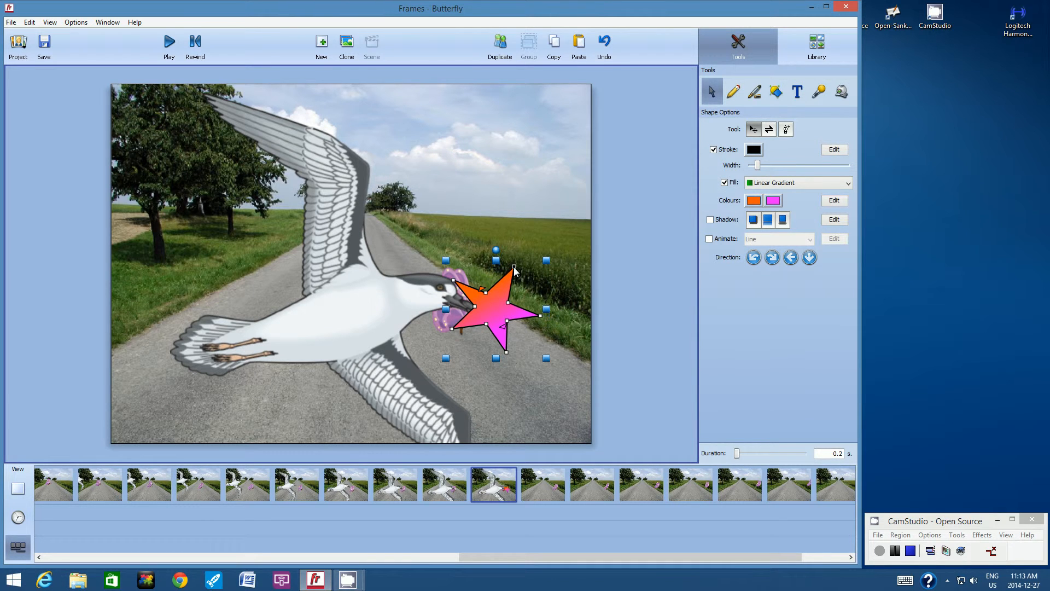
pyautogui.click(486, 293)
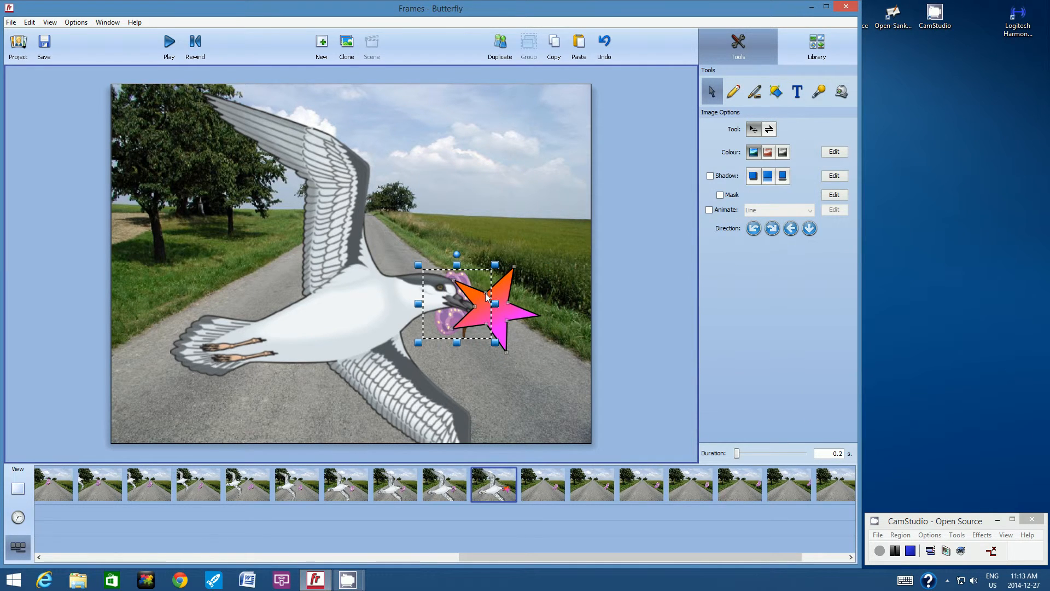
pyautogui.moveTo(490, 307); pyautogui.dragTo(497, 226)
pyautogui.click(496, 226)
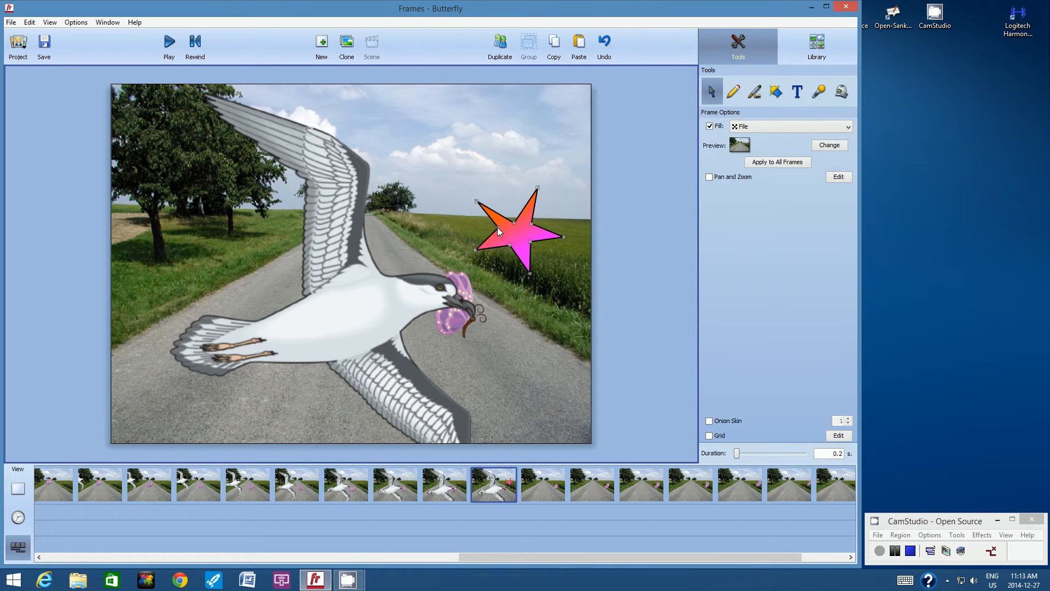
# Drag the star's inner points inward and outward into an irregular burst shape.
pyautogui.click(497, 227)
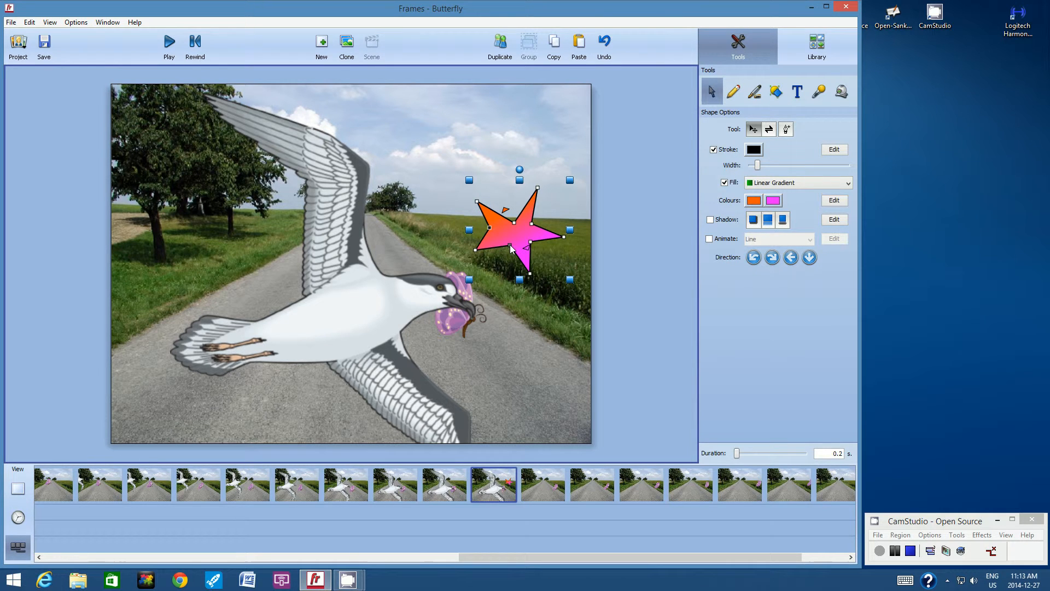
pyautogui.moveTo(511, 245); pyautogui.dragTo(505, 252)
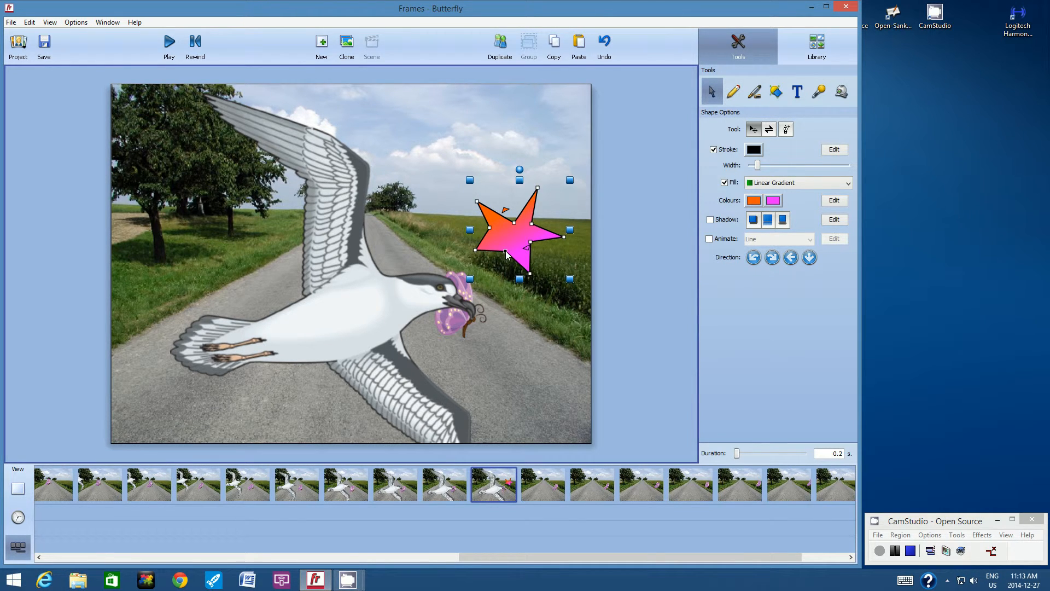
pyautogui.press('Escape')
pyautogui.click(514, 222)
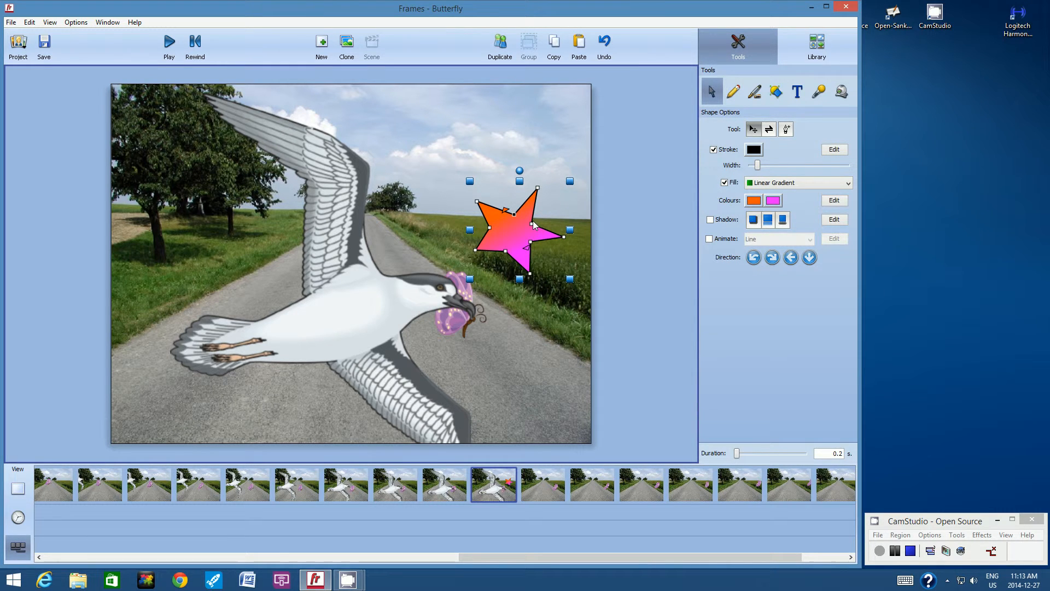
pyautogui.moveTo(534, 224); pyautogui.dragTo(541, 225)
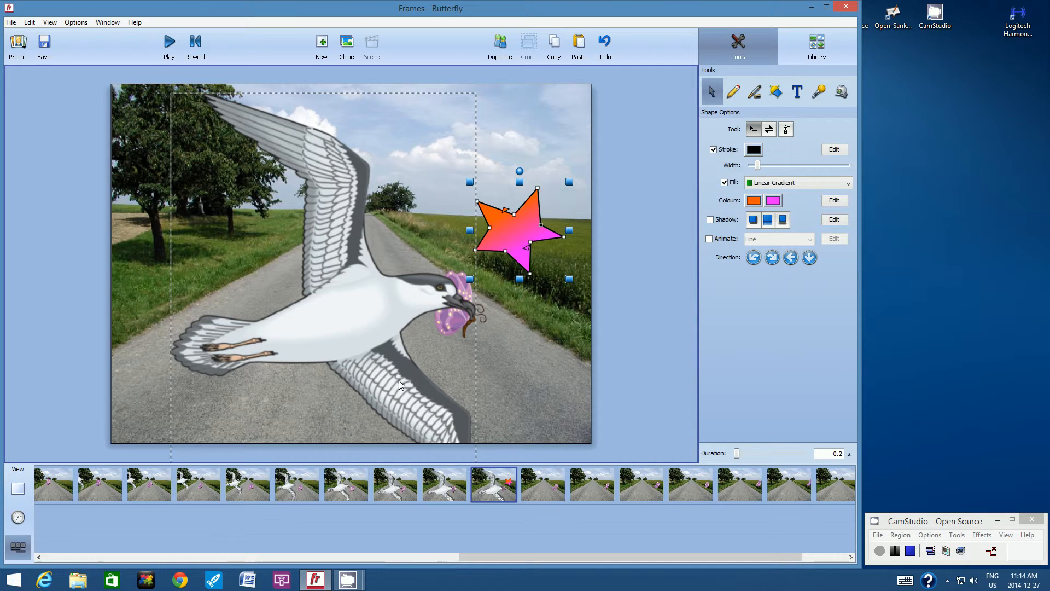
# Move the star onto the bird's beak, copy the bird, and go to frame 11.
pyautogui.click(454, 318)
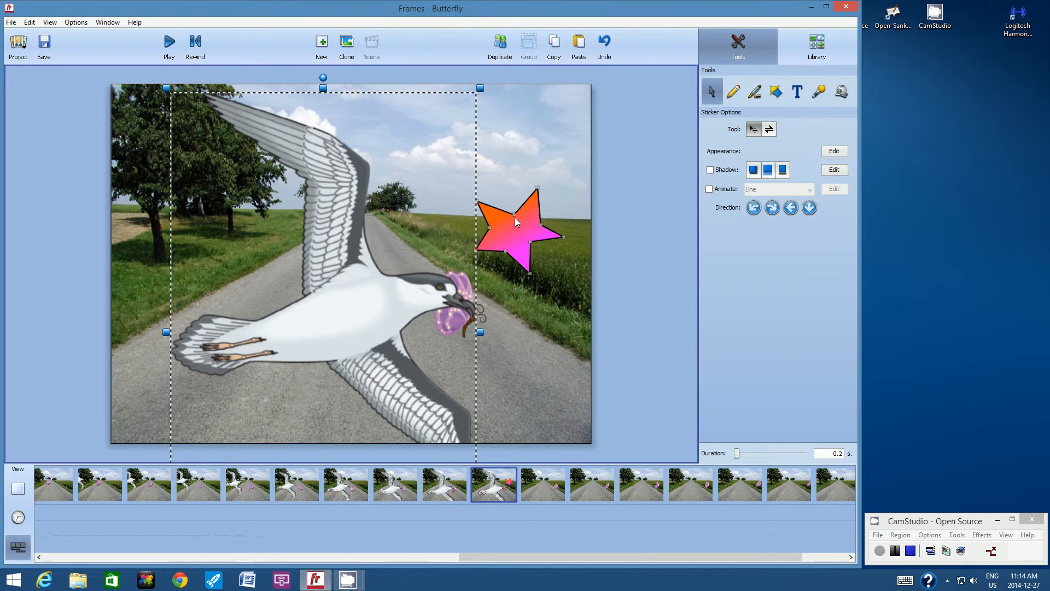
pyautogui.moveTo(517, 218); pyautogui.dragTo(466, 290)
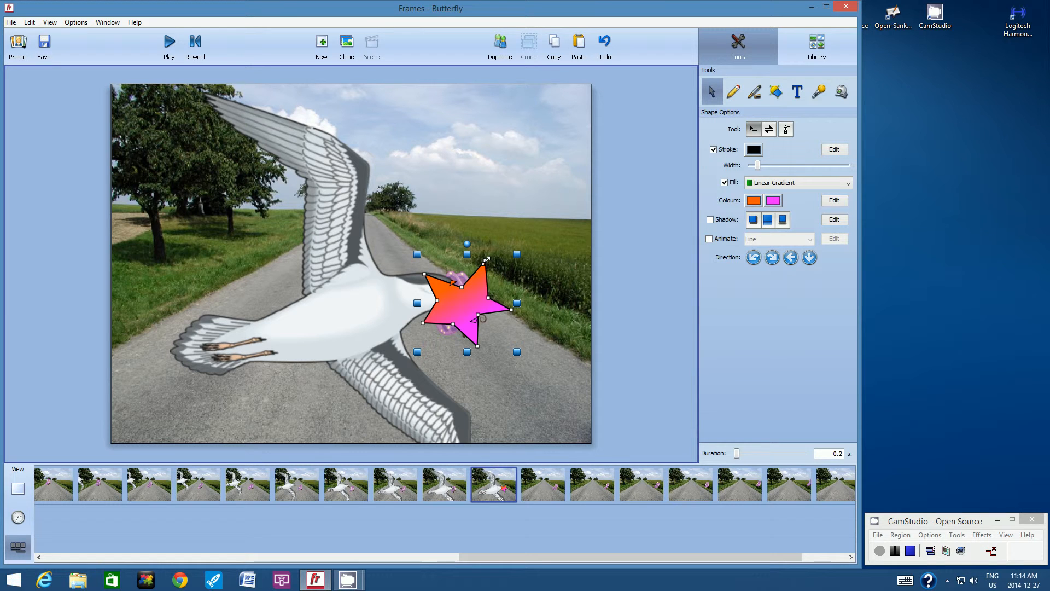
pyautogui.click(317, 208)
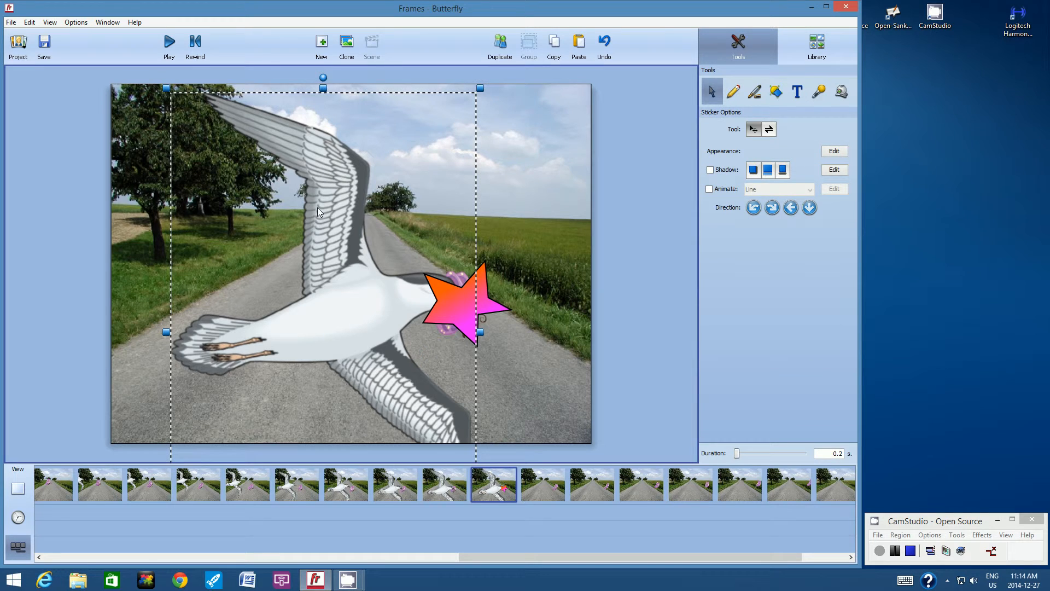
pyautogui.click(556, 43)
pyautogui.click(537, 478)
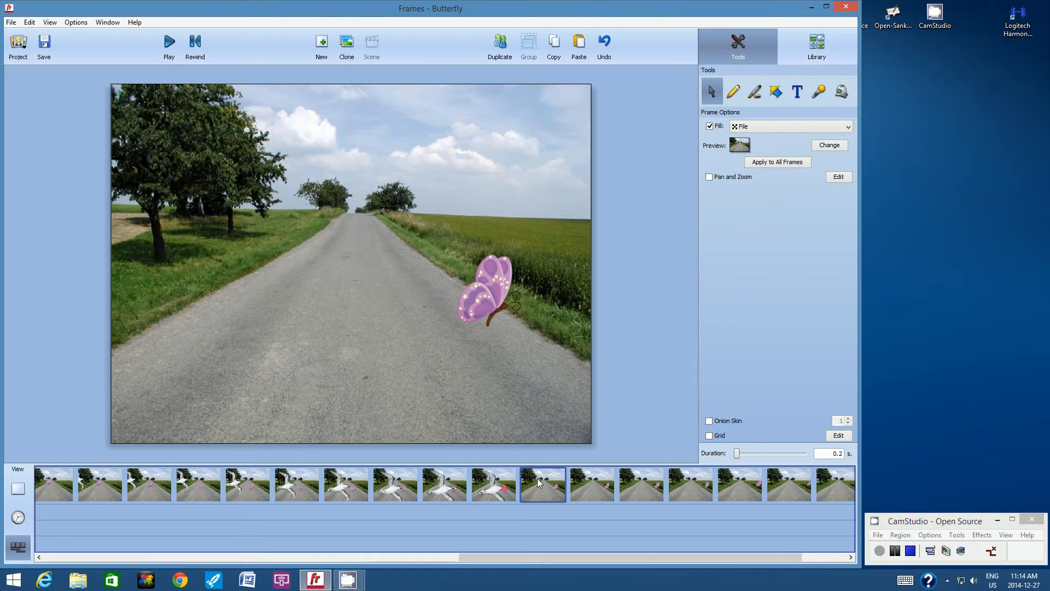
# Paste the bird into frame 11, nudge it right to the butterfly, and delete the butterfly.
pyautogui.click(578, 50)
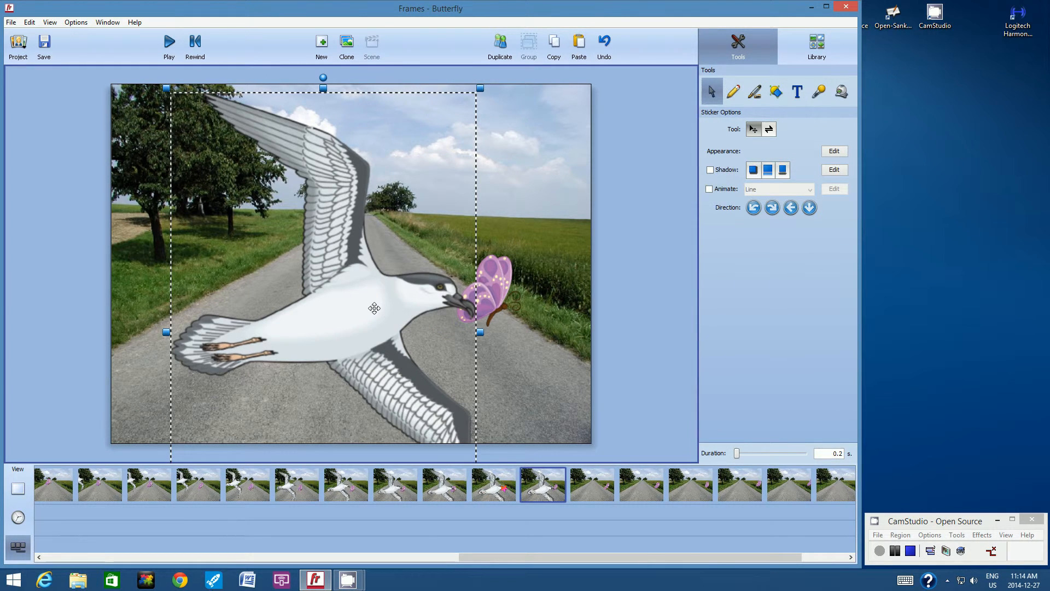
pyautogui.moveTo(375, 307); pyautogui.dragTo(393, 308)
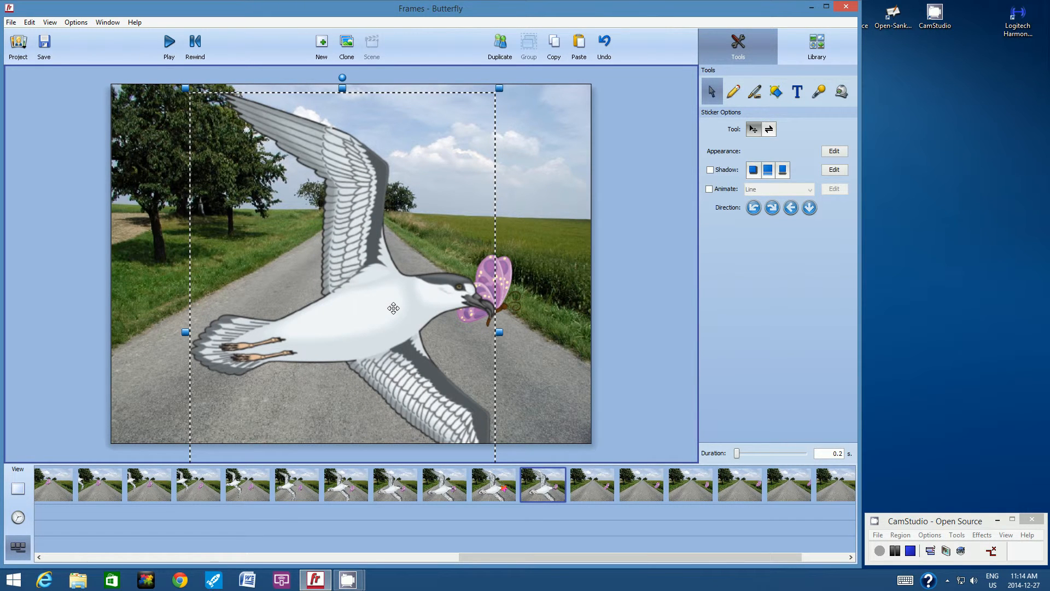
pyautogui.click(507, 272)
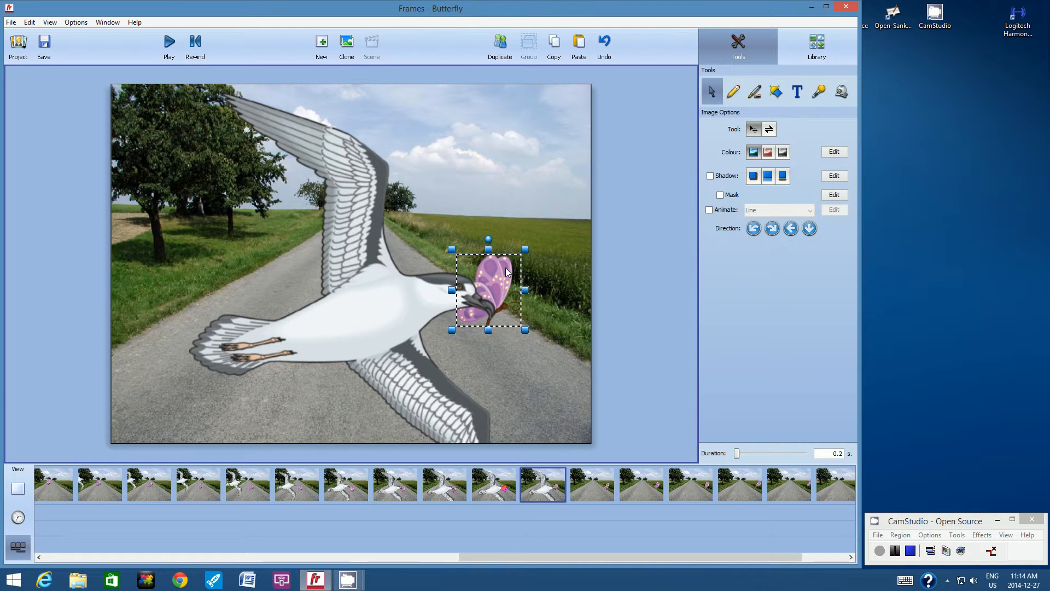
pyautogui.press('Delete')
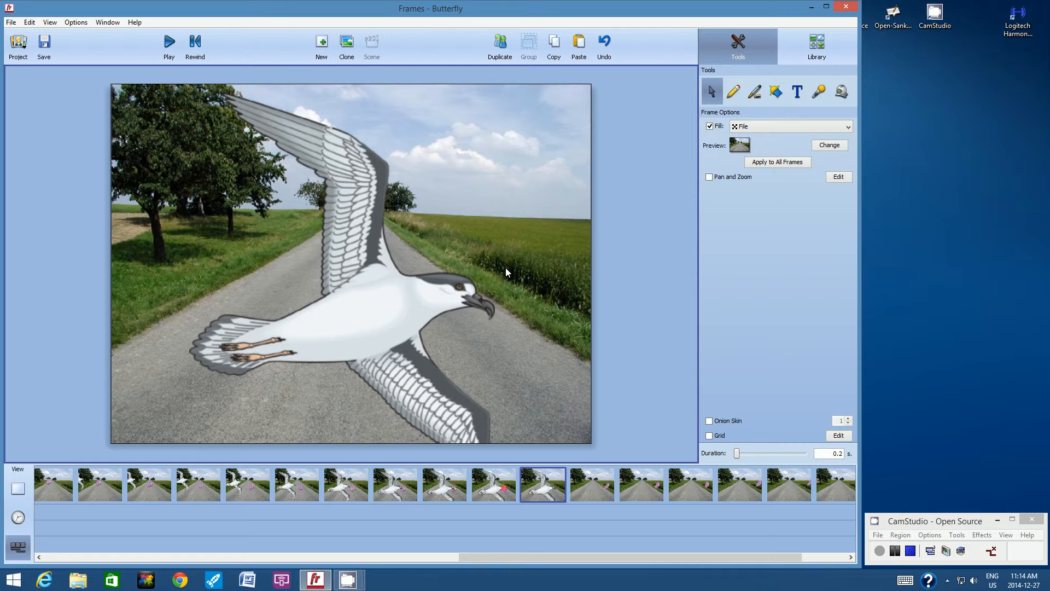
# Turn on onion skin from the View options.
pyautogui.press('super+c')
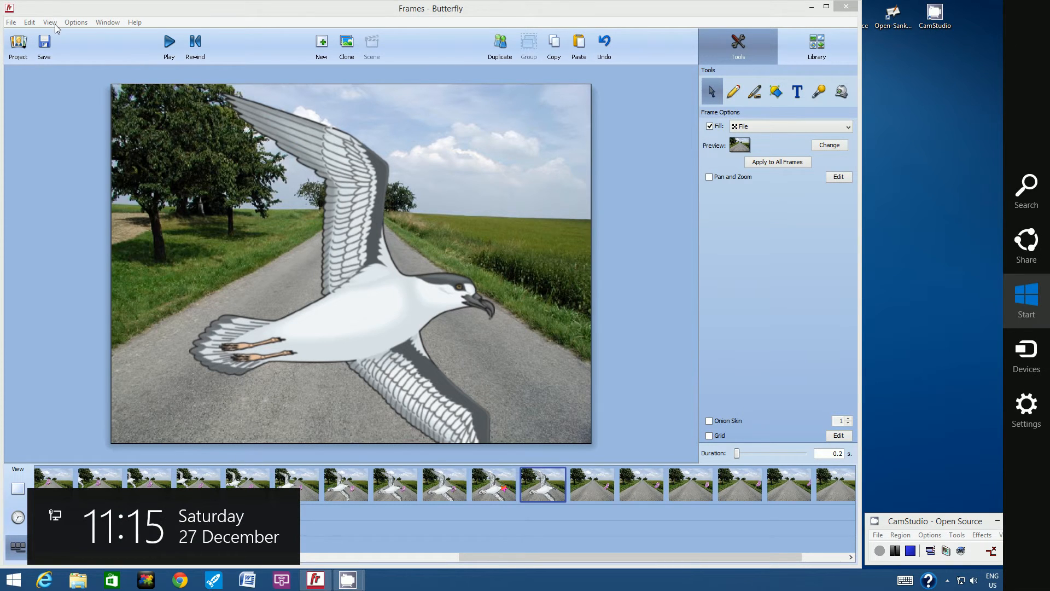
pyautogui.click(52, 26)
pyautogui.click(49, 25)
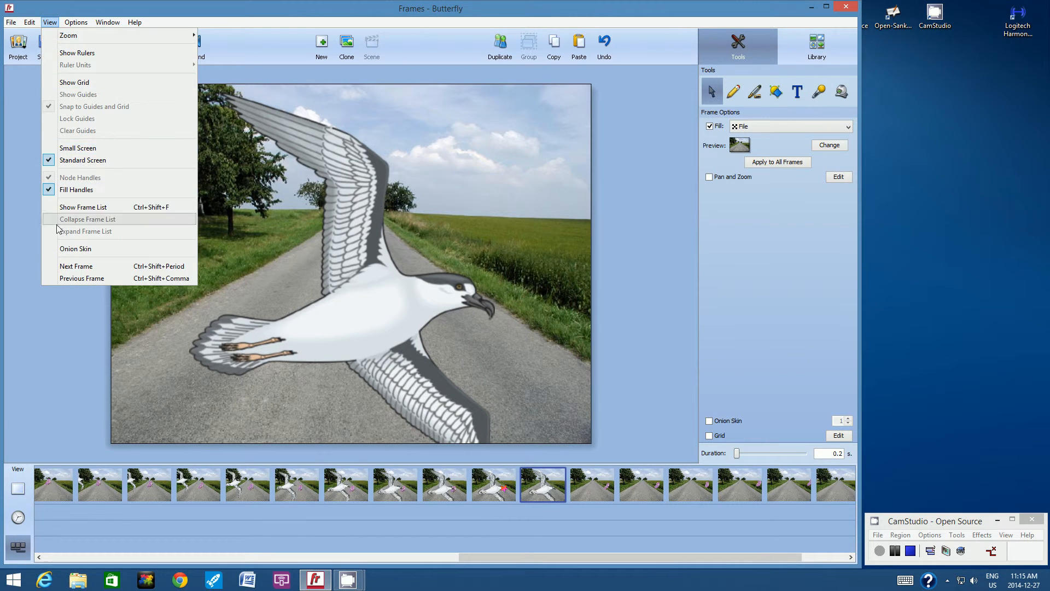
pyautogui.click(62, 248)
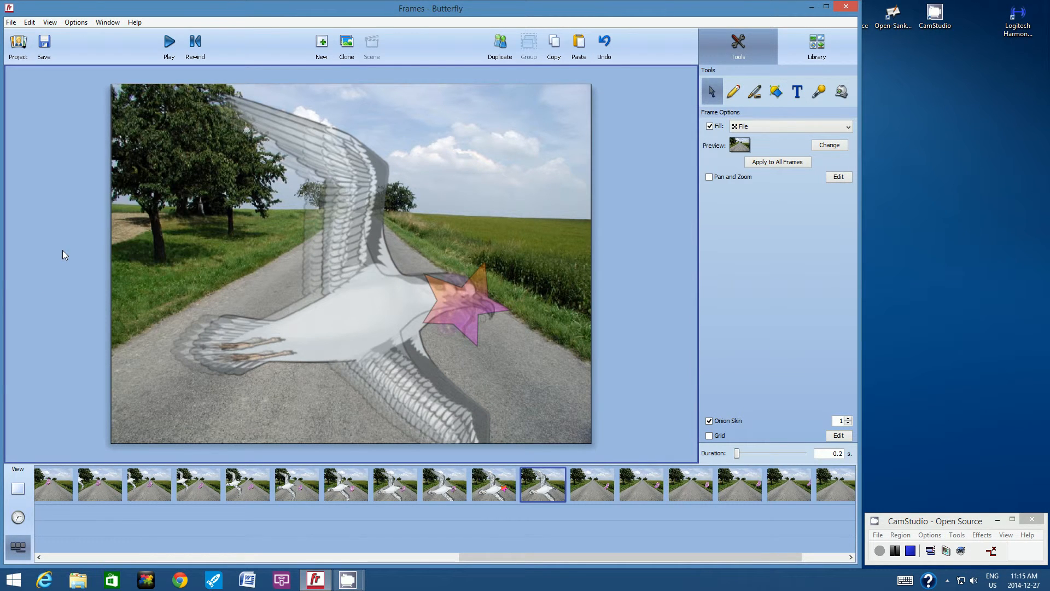
# Copy the bird into frame 12, delete the butterfly there, and shift the bird right.
pyautogui.click(393, 297)
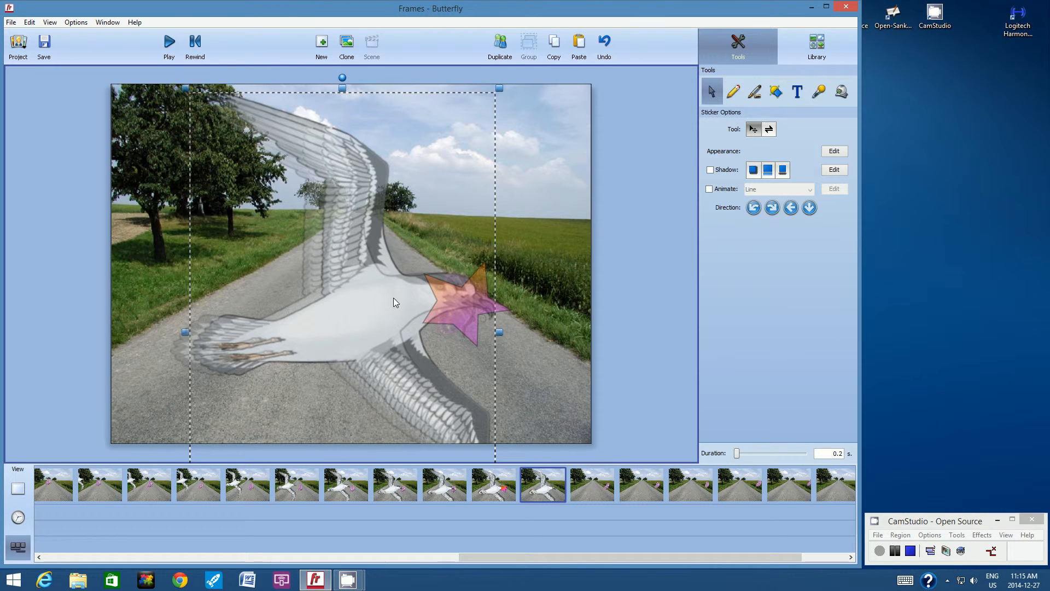
pyautogui.click(559, 42)
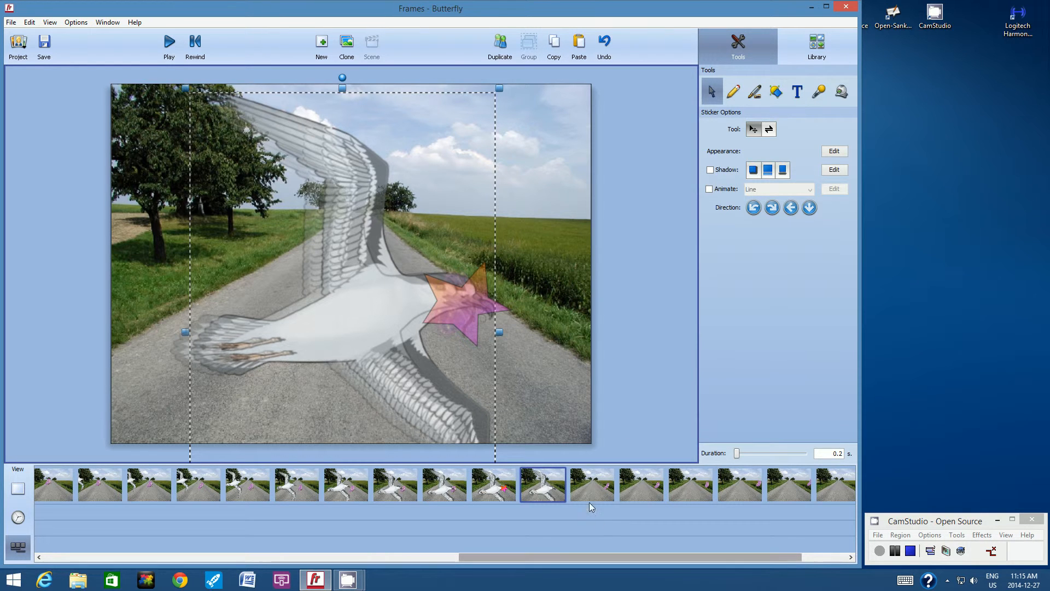
pyautogui.click(590, 482)
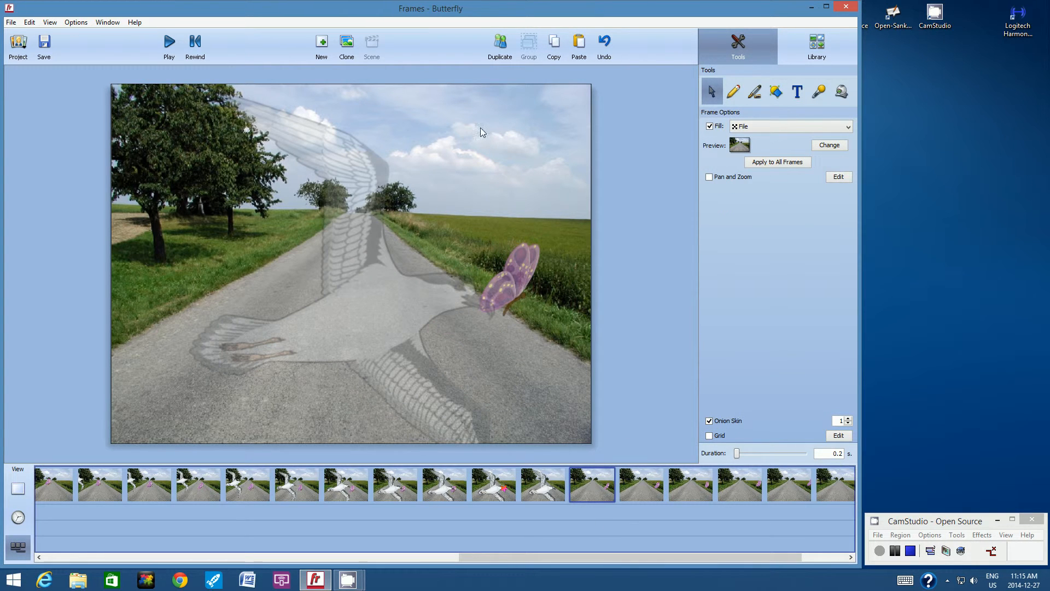
pyautogui.click(579, 48)
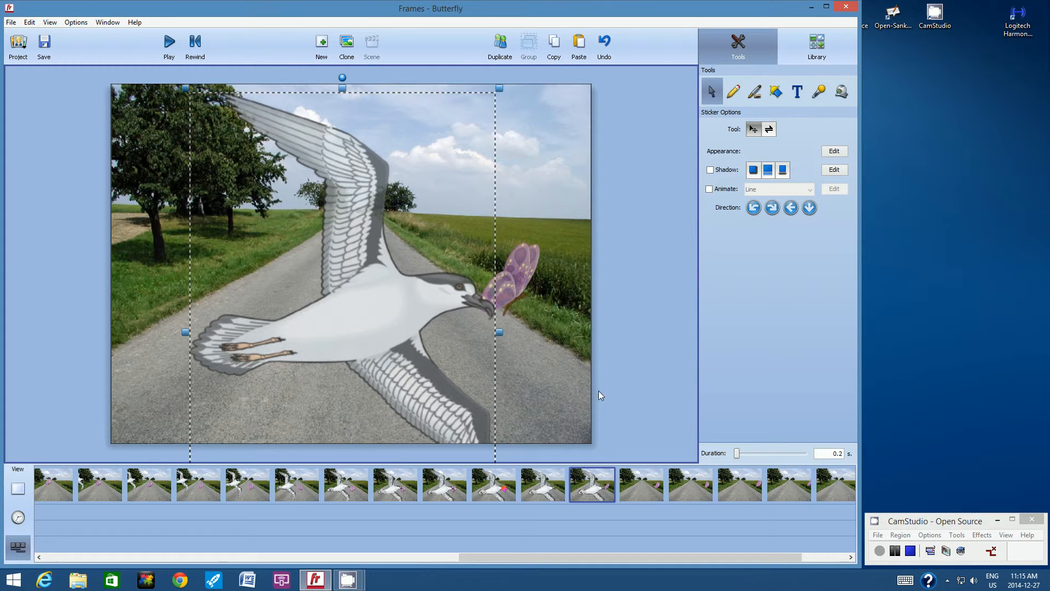
pyautogui.click(525, 281)
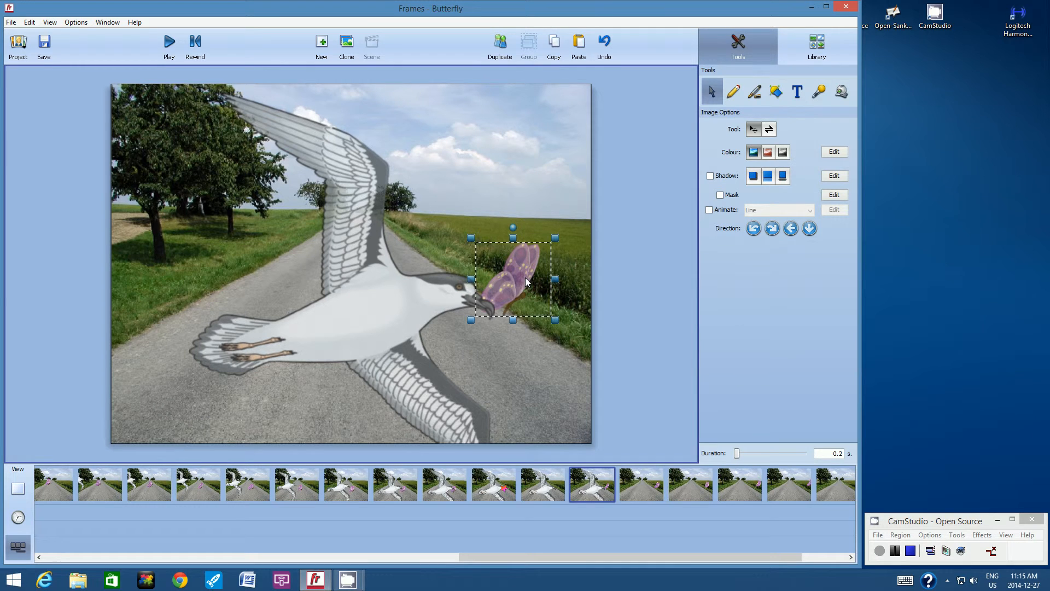
pyautogui.press('Delete')
pyautogui.click(442, 289)
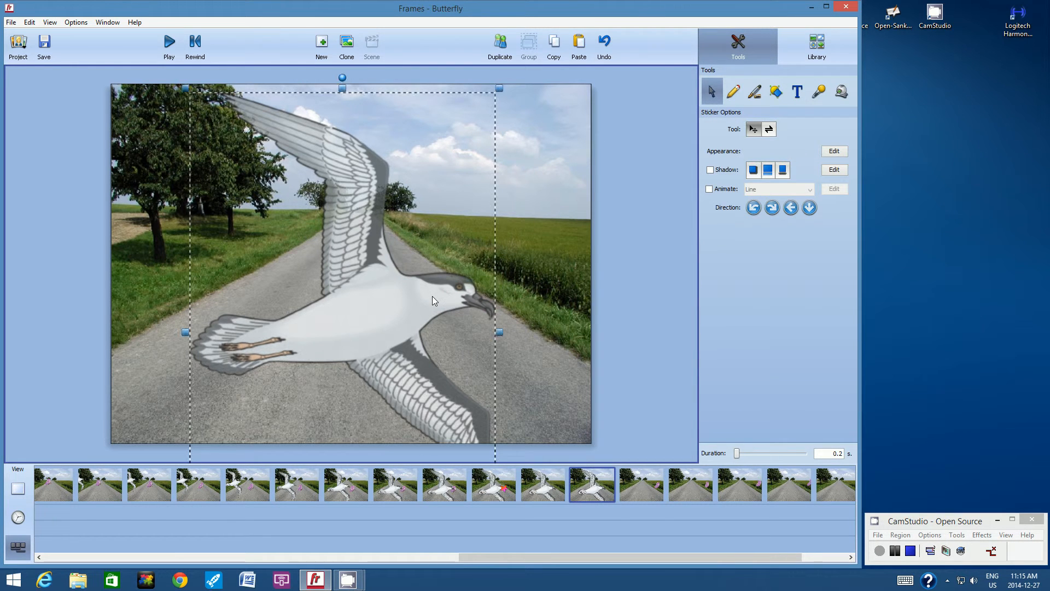
pyautogui.moveTo(432, 296); pyautogui.dragTo(459, 297)
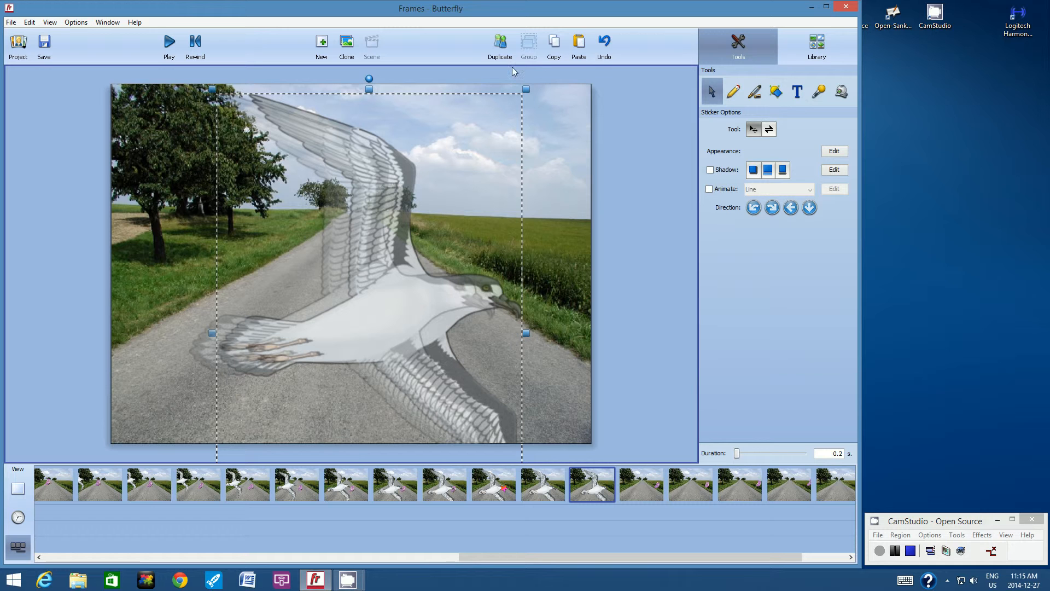
# On frame 13, paste the bird, delete the butterfly, and move the bird further right.
pyautogui.click(641, 486)
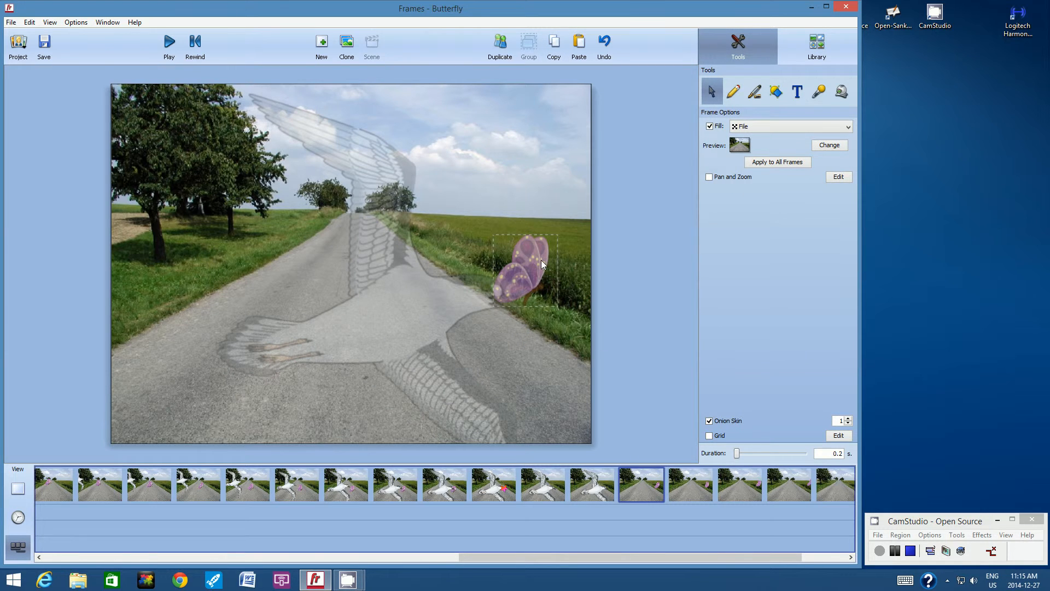
pyautogui.click(578, 52)
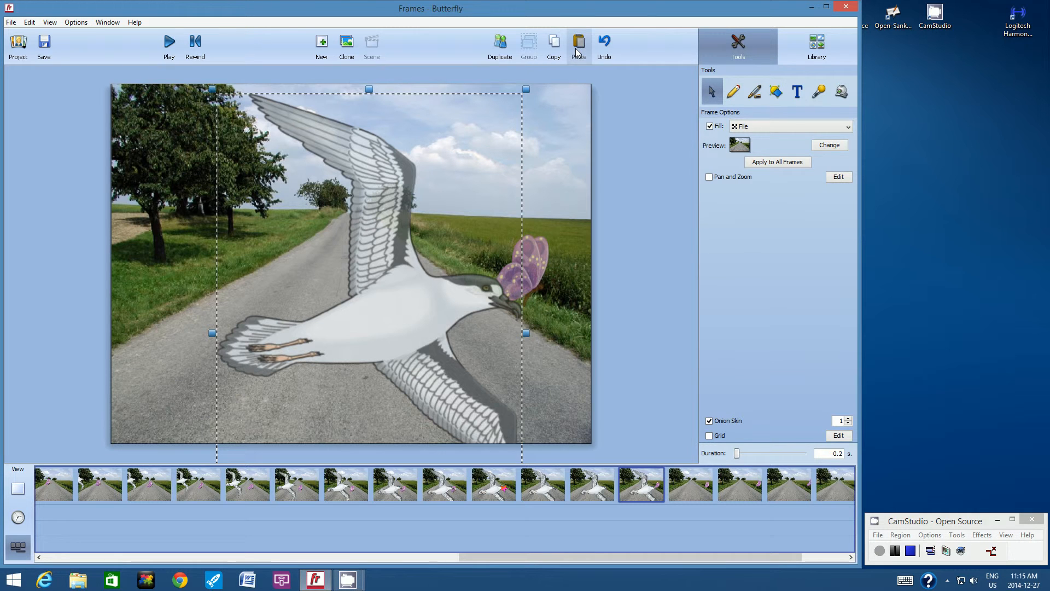
pyautogui.click(540, 261)
pyautogui.press('Delete')
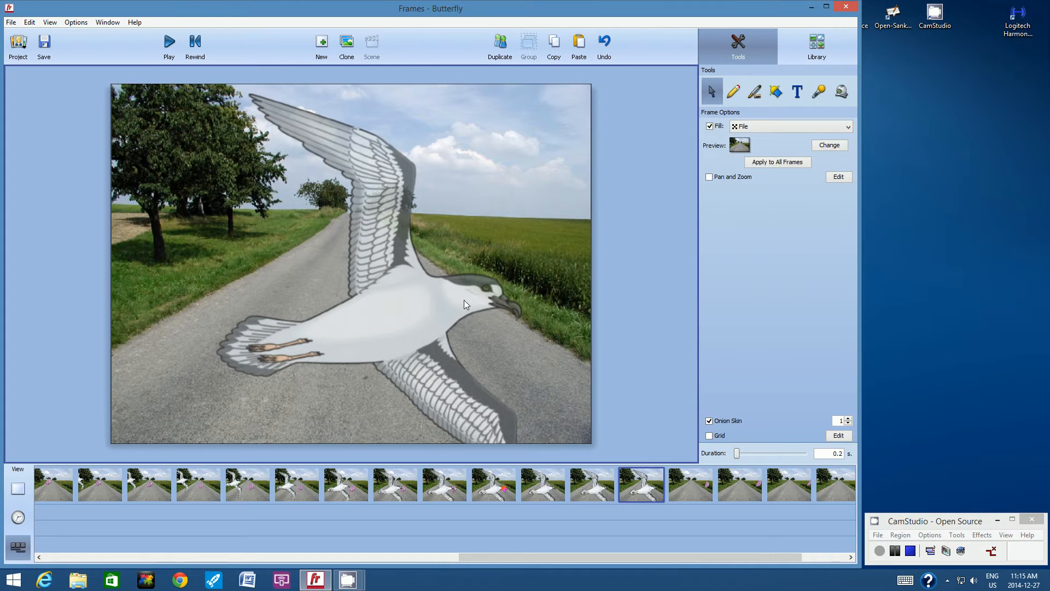
pyautogui.click(464, 300)
pyautogui.moveTo(464, 301); pyautogui.dragTo(491, 301)
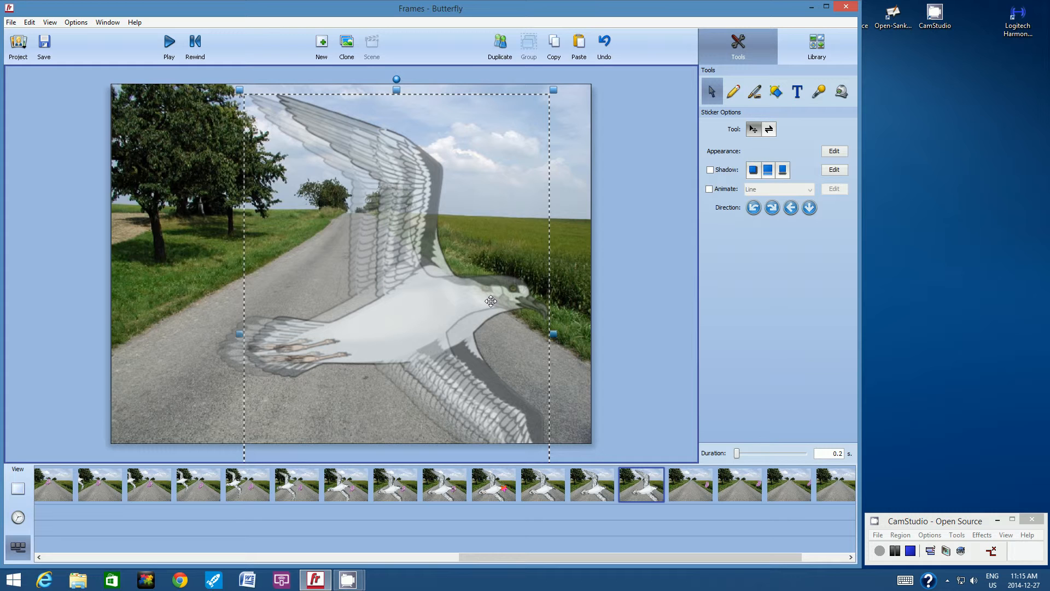
# Copy the bird into frame 14, delete the butterfly, and nudge the bird right.
pyautogui.click(555, 50)
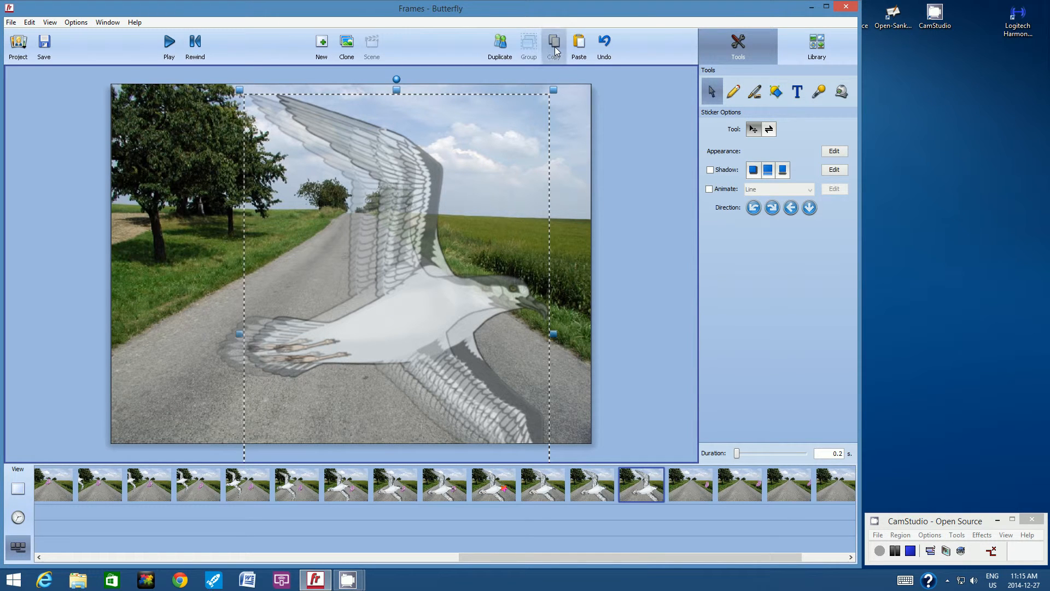
pyautogui.click(698, 483)
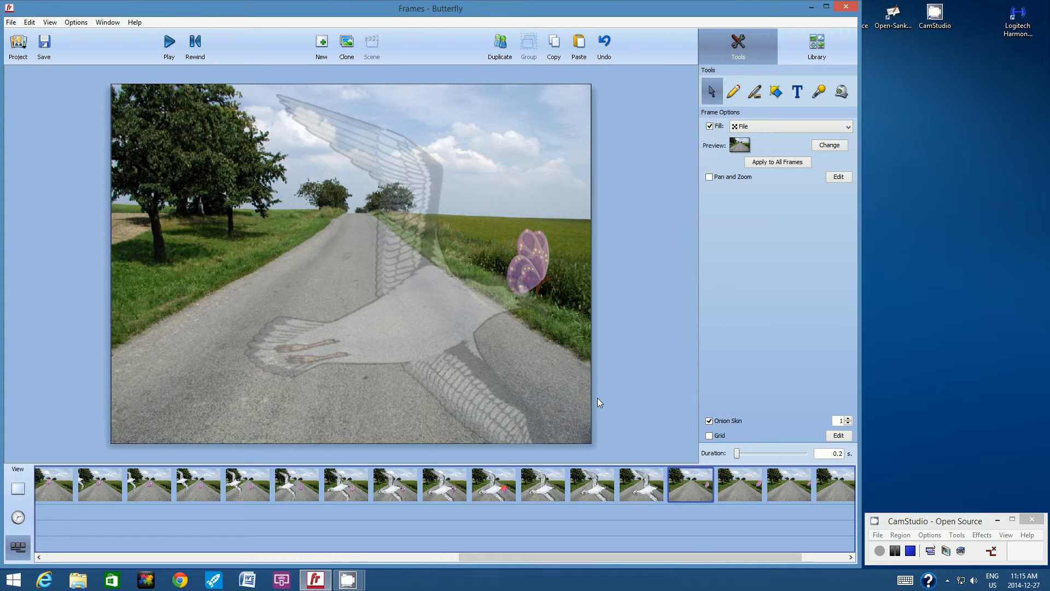
pyautogui.click(581, 49)
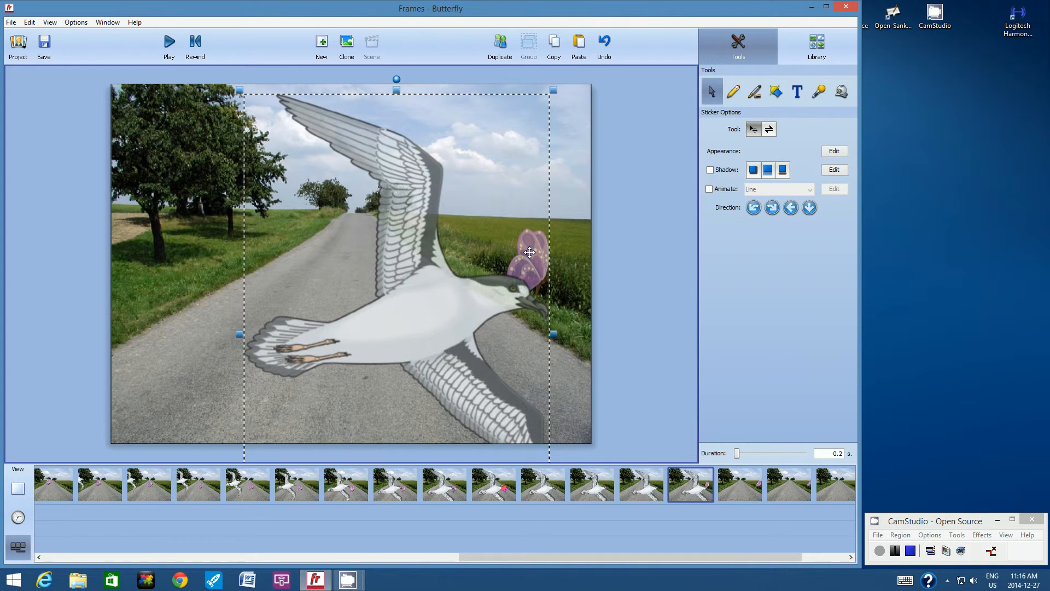
pyautogui.click(566, 248)
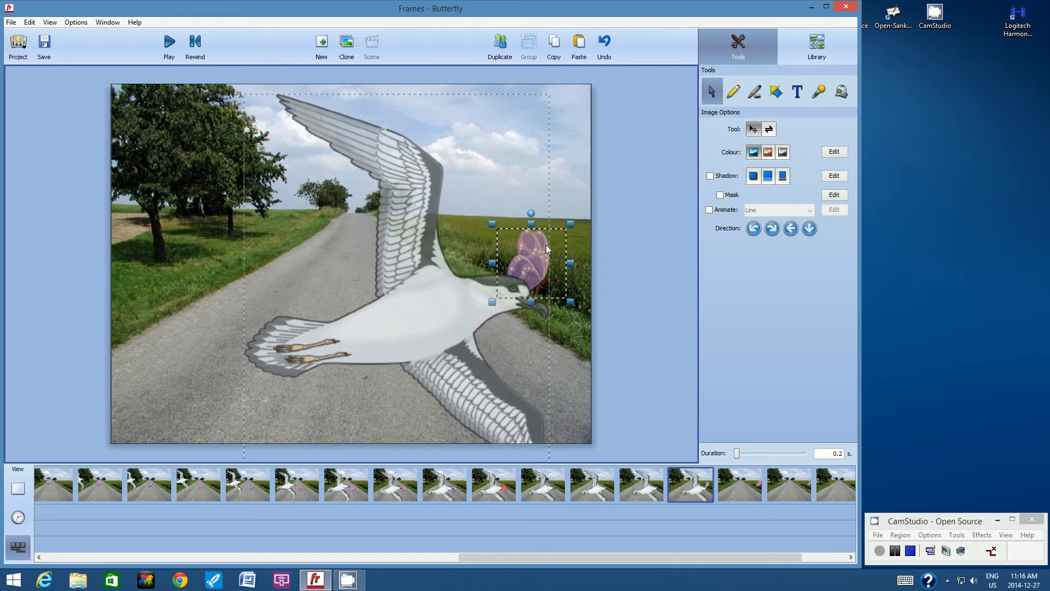
pyautogui.press('Delete')
pyautogui.moveTo(489, 297); pyautogui.dragTo(512, 297)
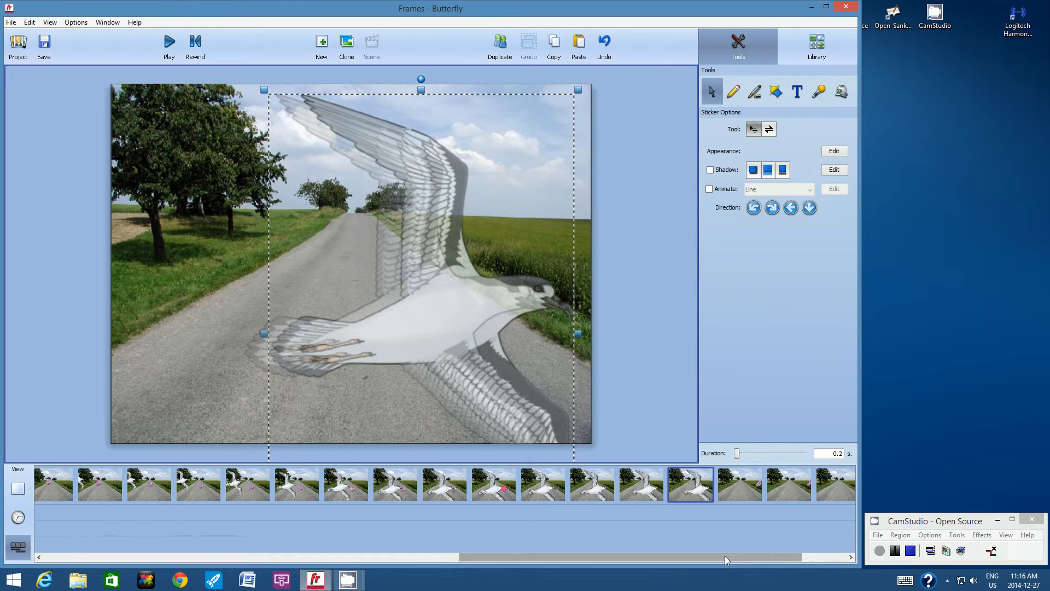
pyautogui.moveTo(724, 556); pyautogui.dragTo(773, 553)
# On the next frame, paste the bird, delete the butterfly, and place the bird on its spot.
pyautogui.click(653, 485)
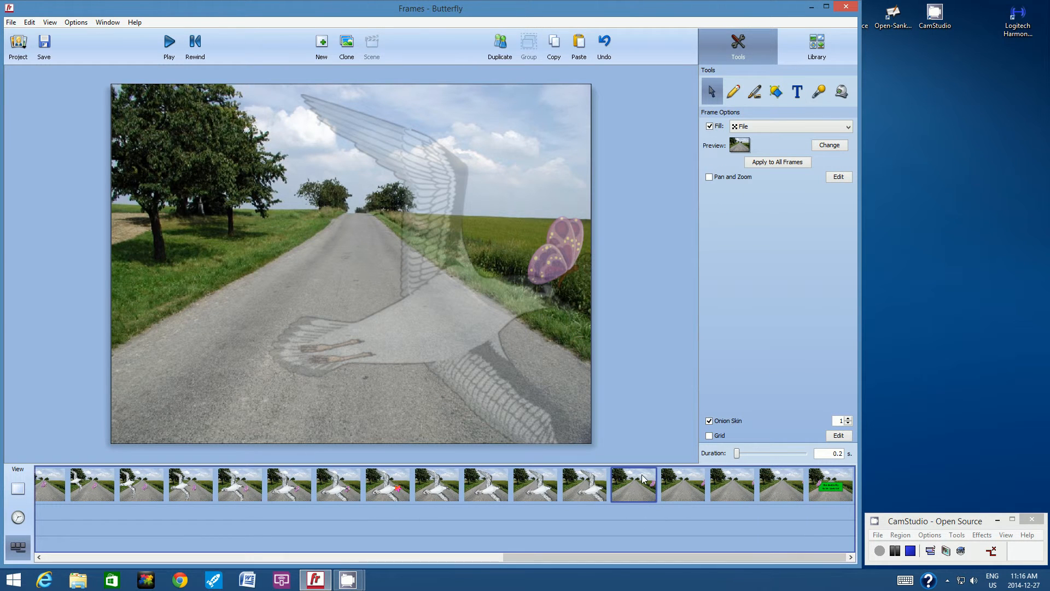
pyautogui.click(580, 45)
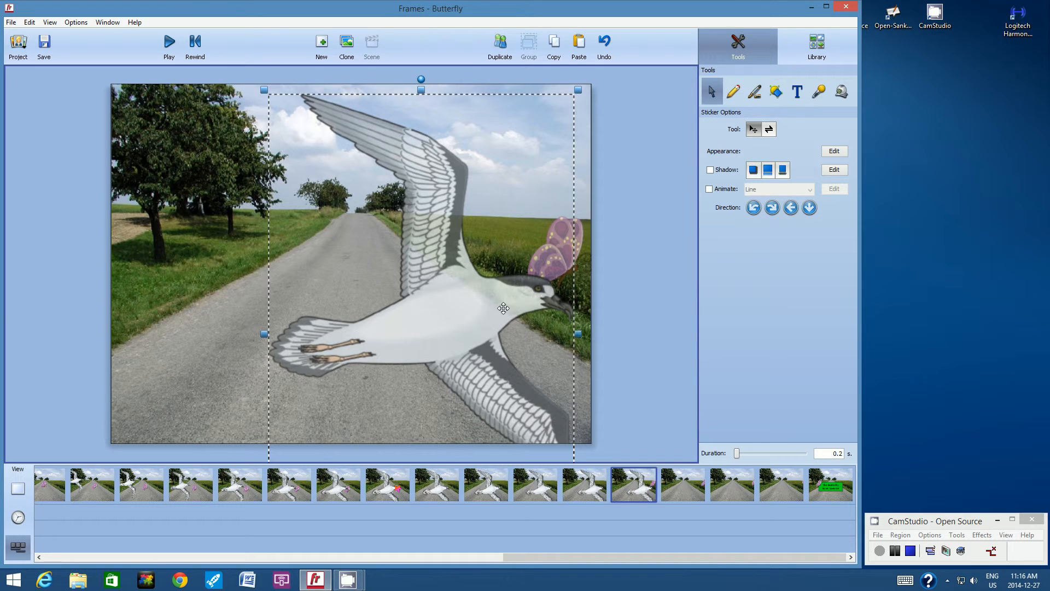
pyautogui.moveTo(504, 308); pyautogui.dragTo(528, 307)
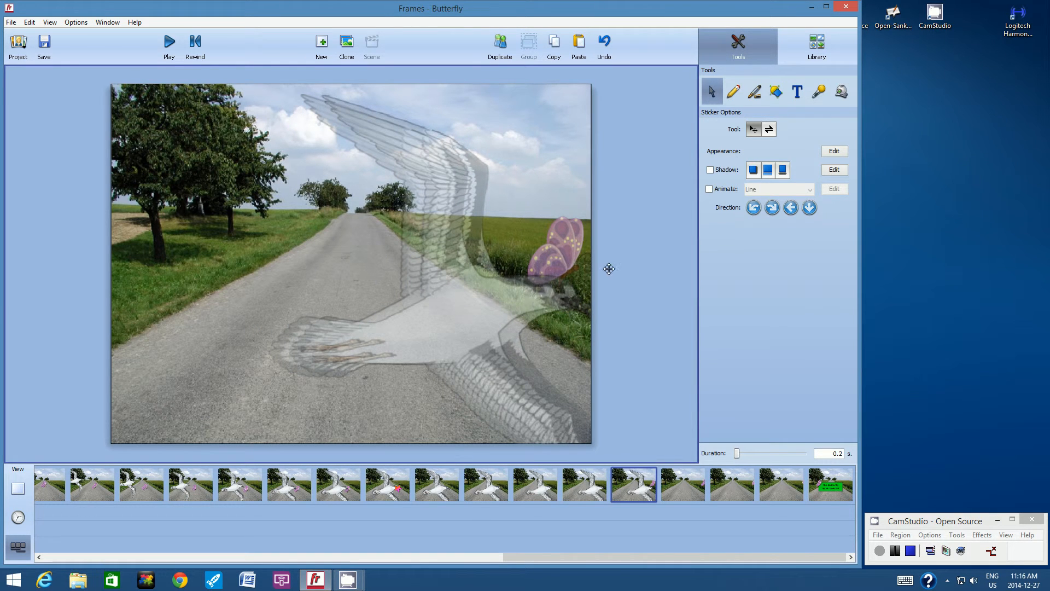
pyautogui.click(650, 183)
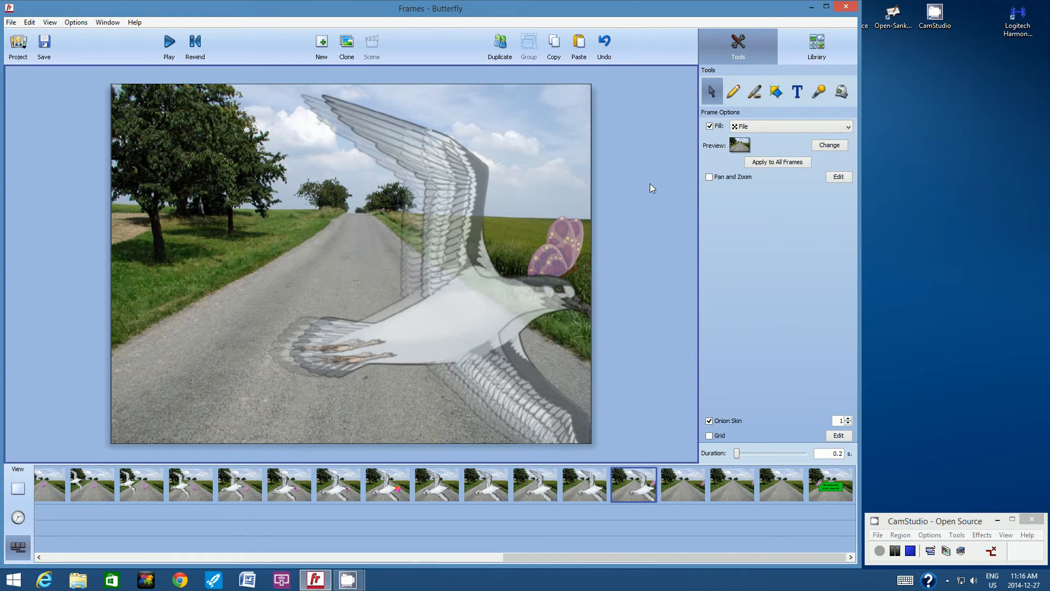
pyautogui.click(562, 236)
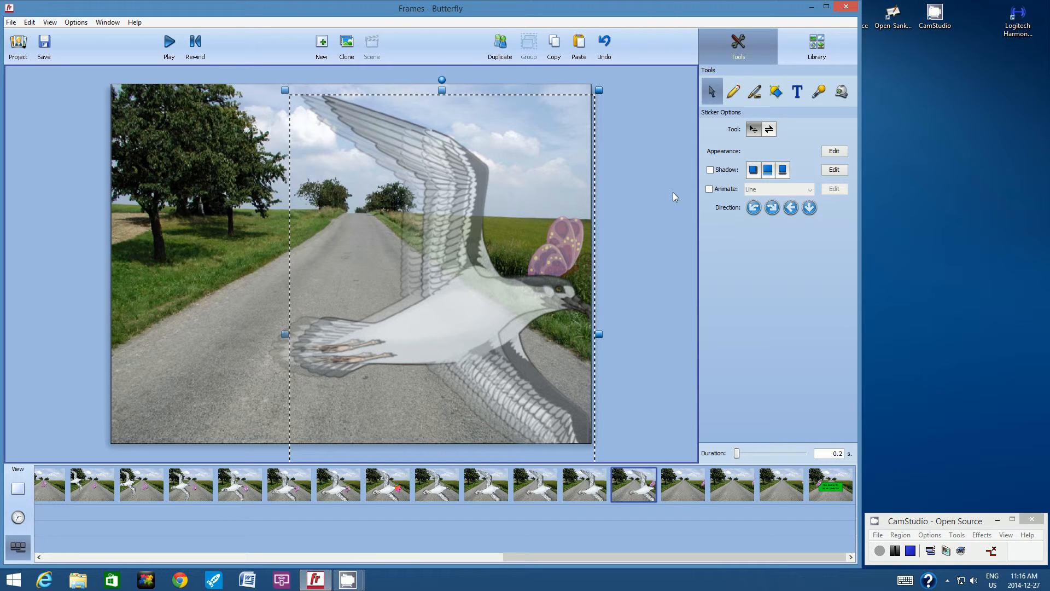
pyautogui.moveTo(528, 293); pyautogui.dragTo(450, 292)
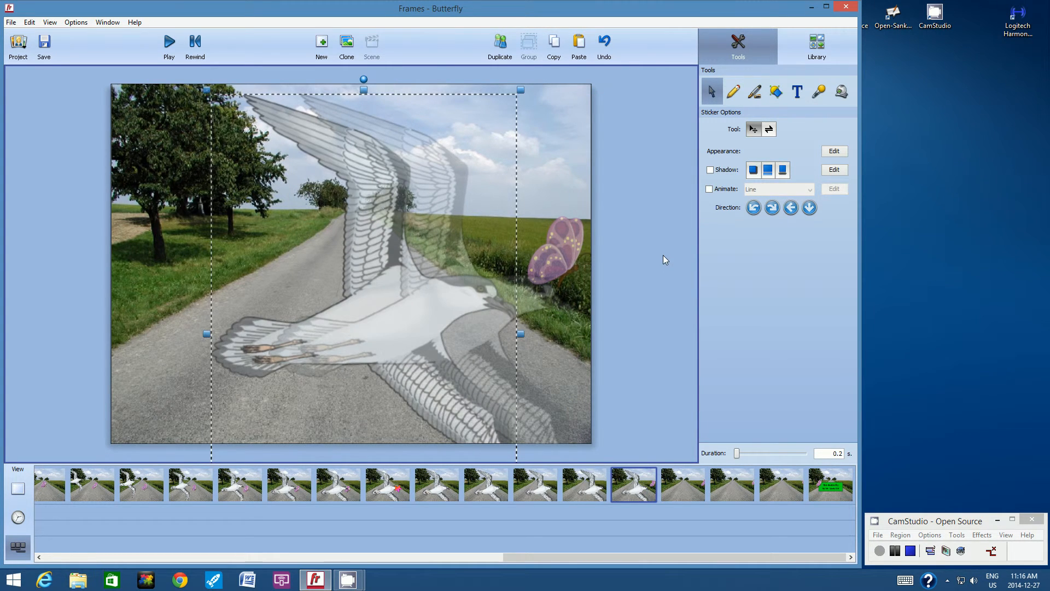
pyautogui.click(570, 238)
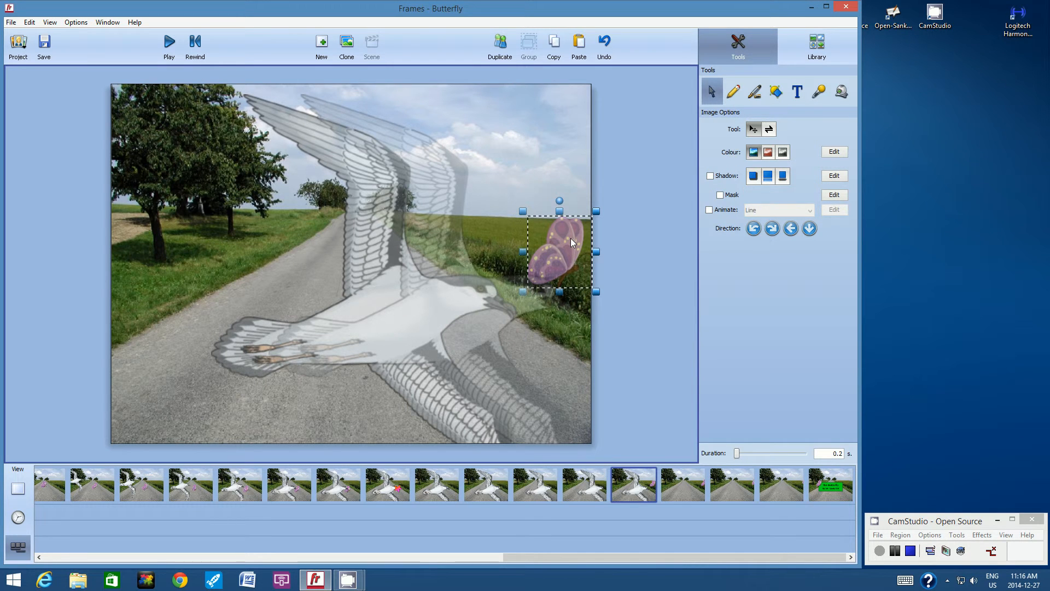
pyautogui.press('Delete')
pyautogui.moveTo(421, 304); pyautogui.dragTo(511, 304)
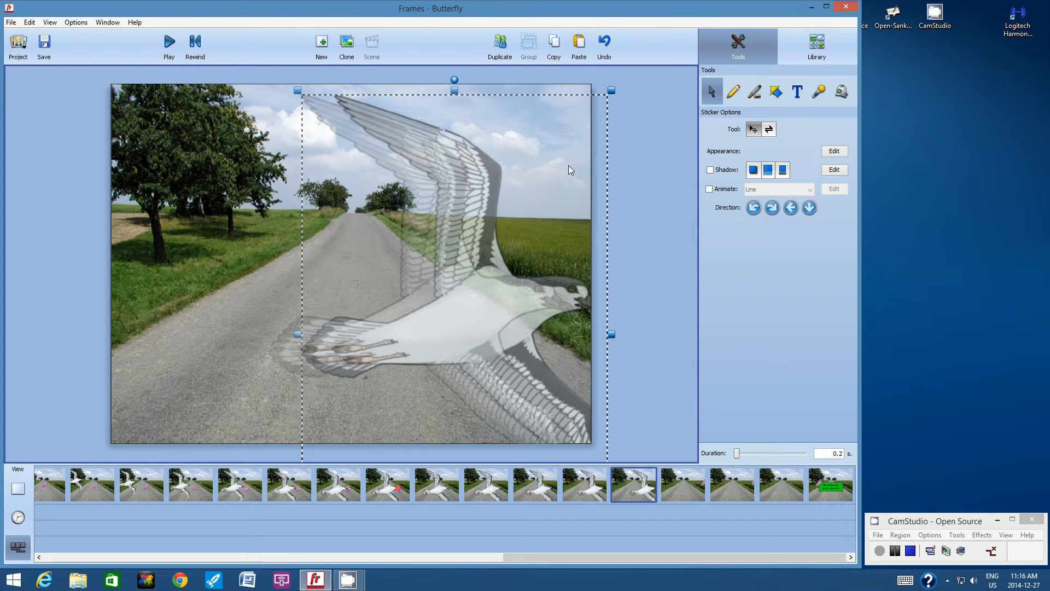
# Copy the bird to the following frame, replacing the butterfly, and shift it slightly right.
pyautogui.click(561, 52)
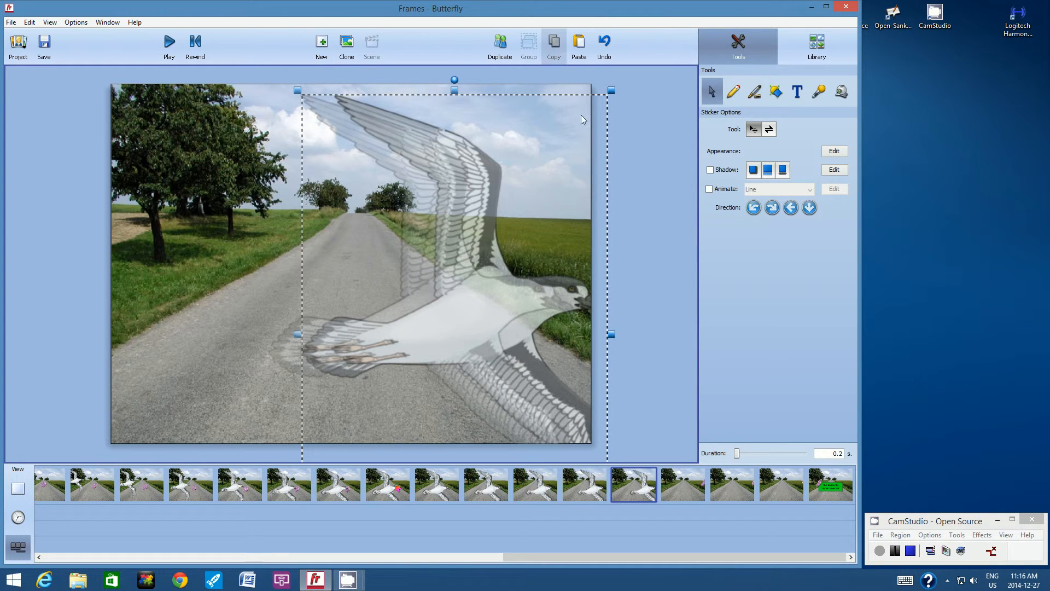
pyautogui.click(693, 482)
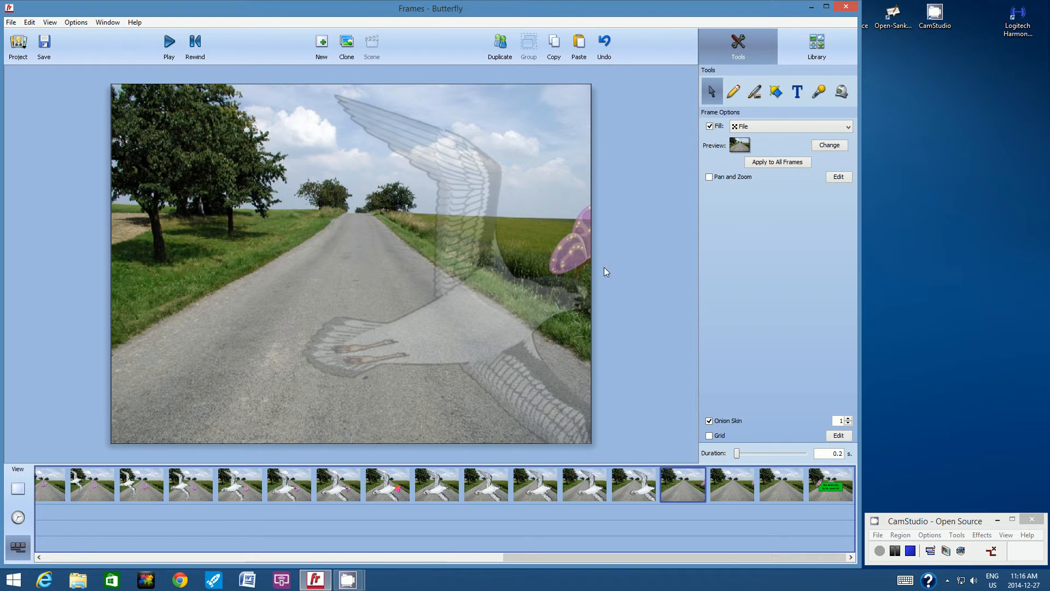
pyautogui.click(579, 242)
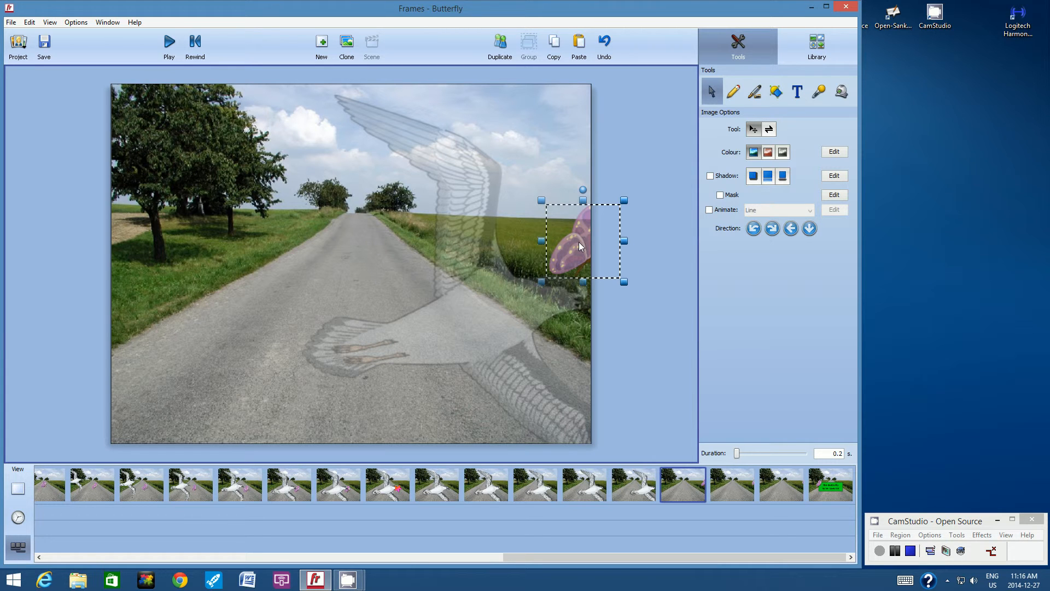
pyautogui.press('Delete')
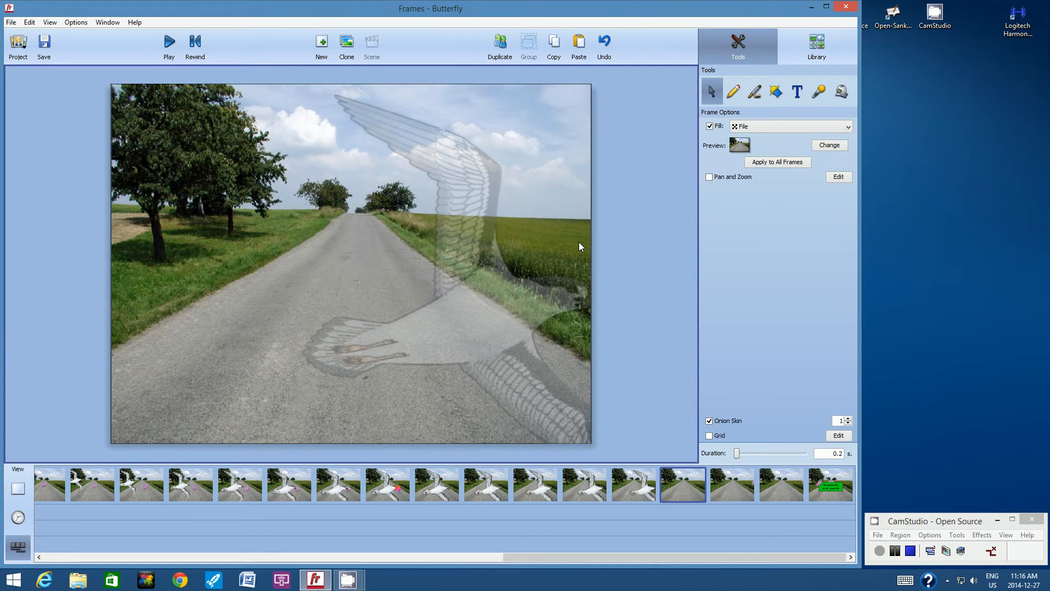
pyautogui.click(578, 46)
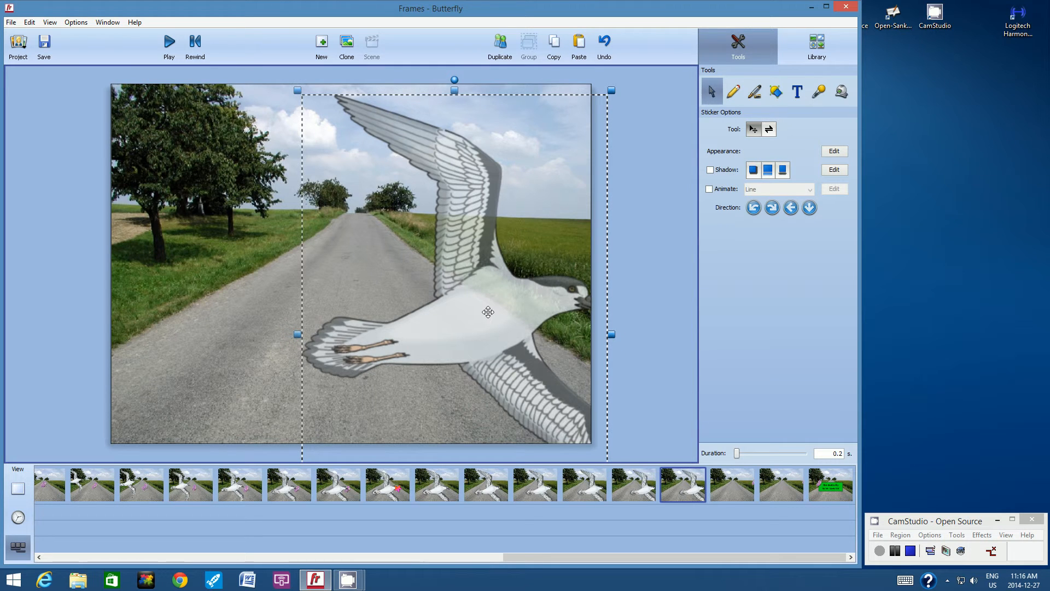
pyautogui.moveTo(495, 312); pyautogui.dragTo(528, 311)
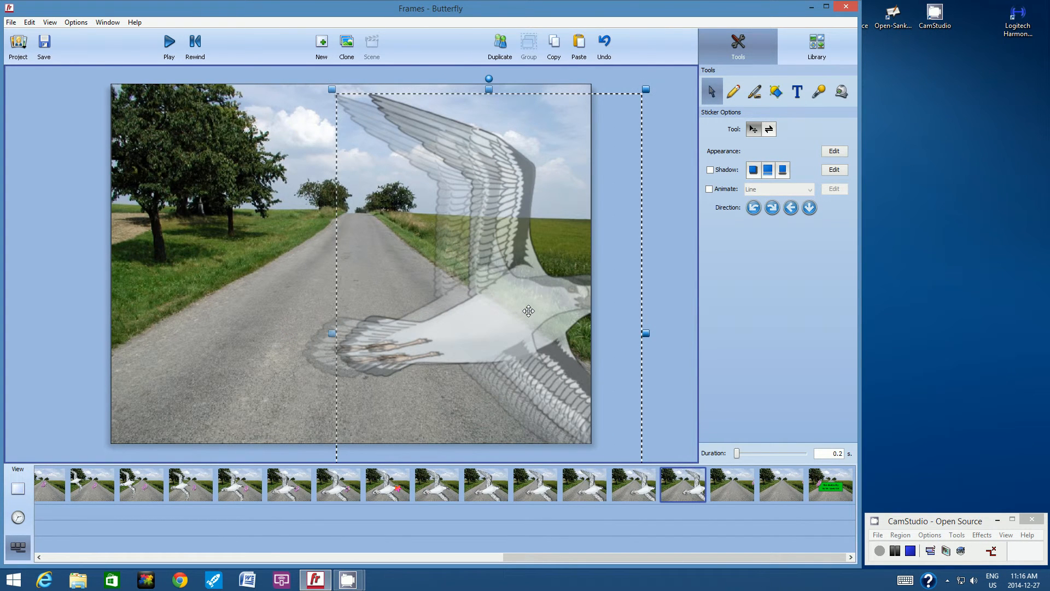
# On the next frame, cut the butterfly, paste the bird, and move it further right.
pyautogui.click(735, 481)
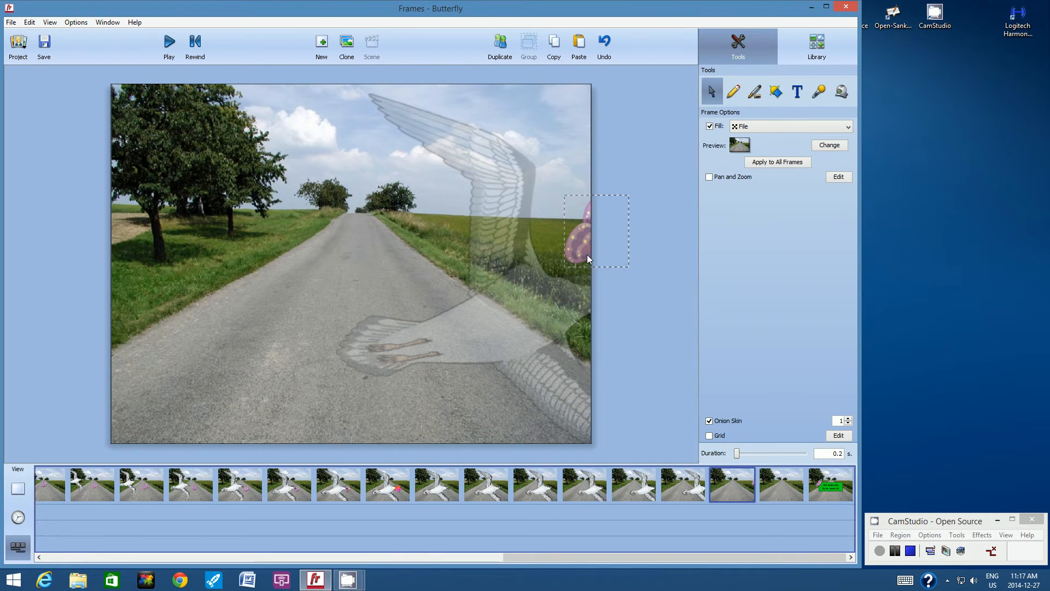
pyautogui.click(571, 242)
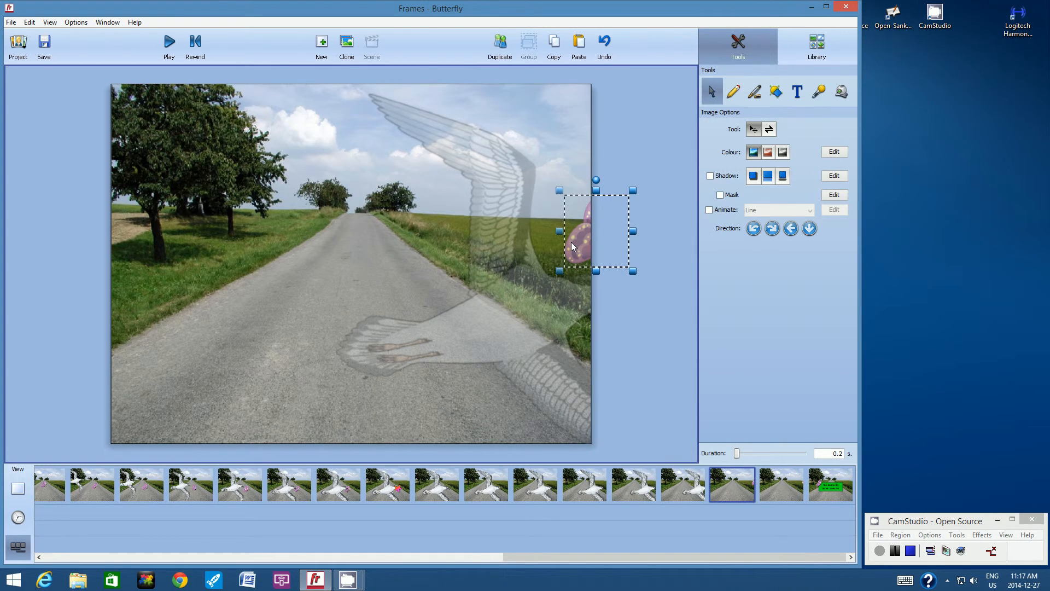
pyautogui.hotkey('ctrl', 'x')
pyautogui.click(578, 43)
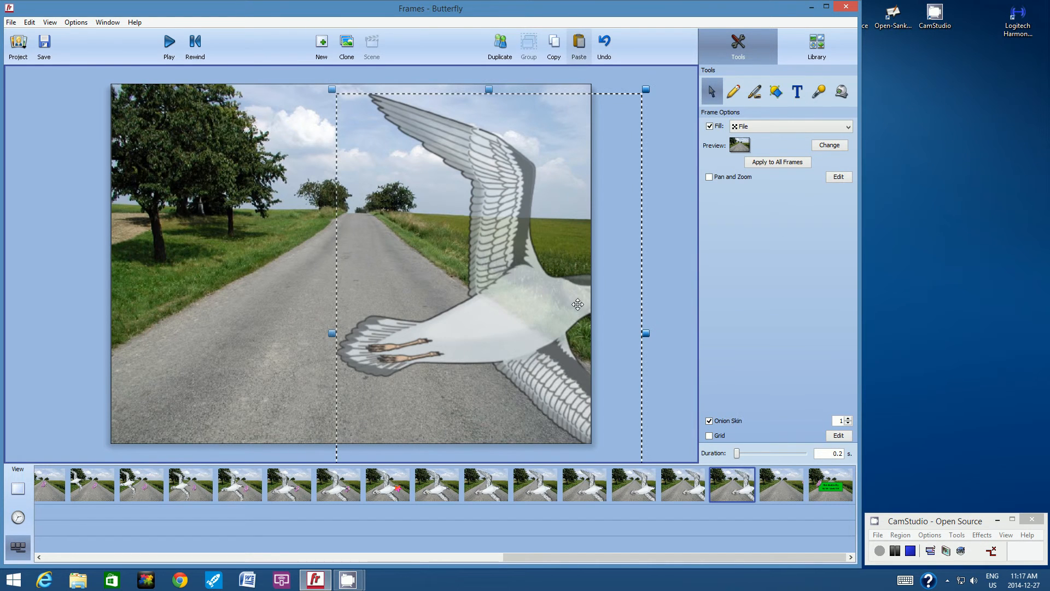
pyautogui.moveTo(509, 323); pyautogui.dragTo(536, 321)
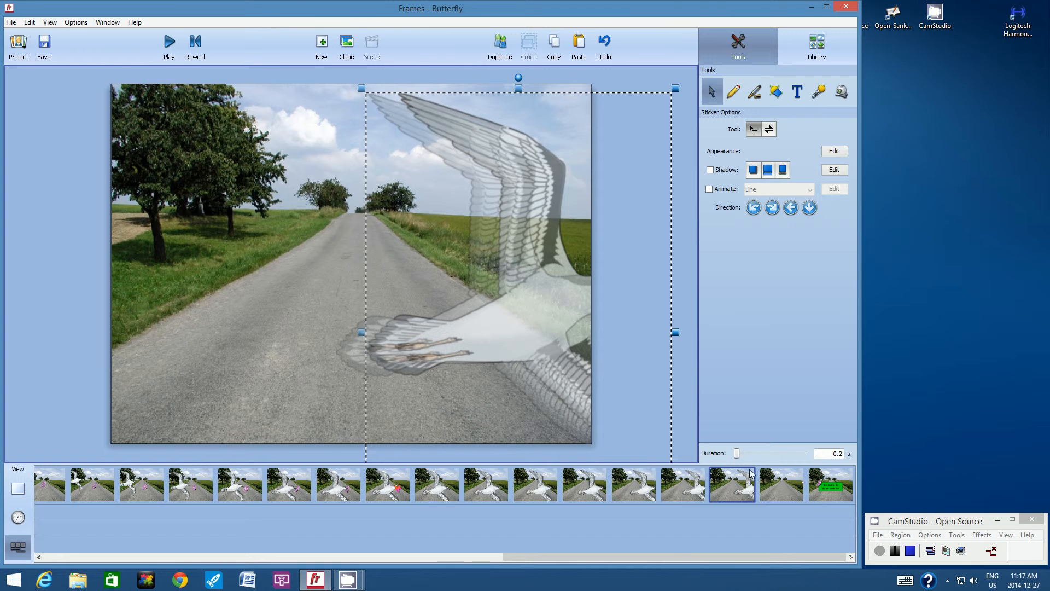
# Copy that bird to the following frame, replacing the butterfly, move it right, then open the title card.
pyautogui.click(778, 480)
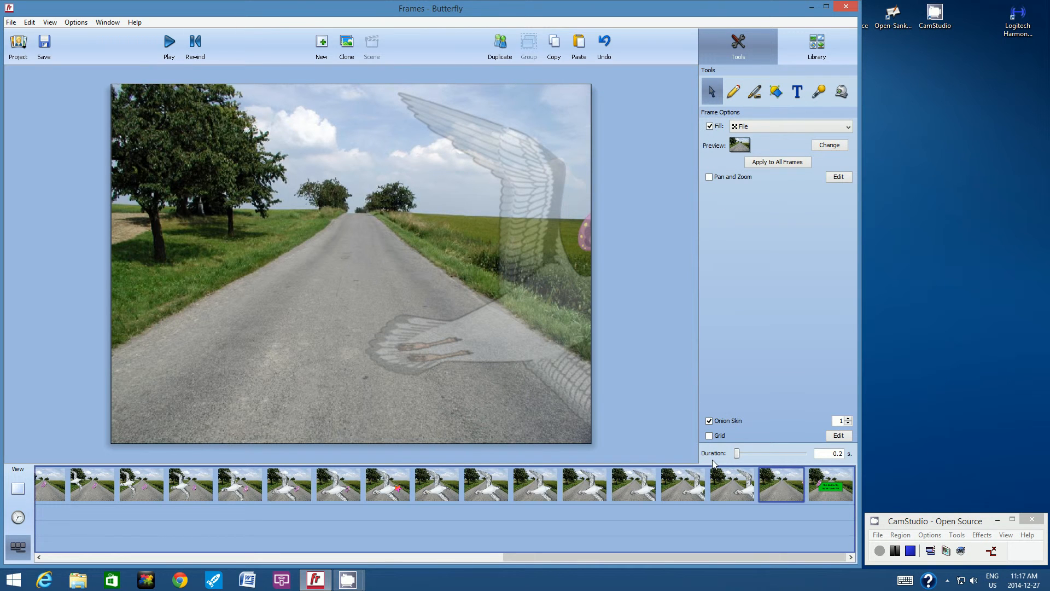
pyautogui.click(747, 485)
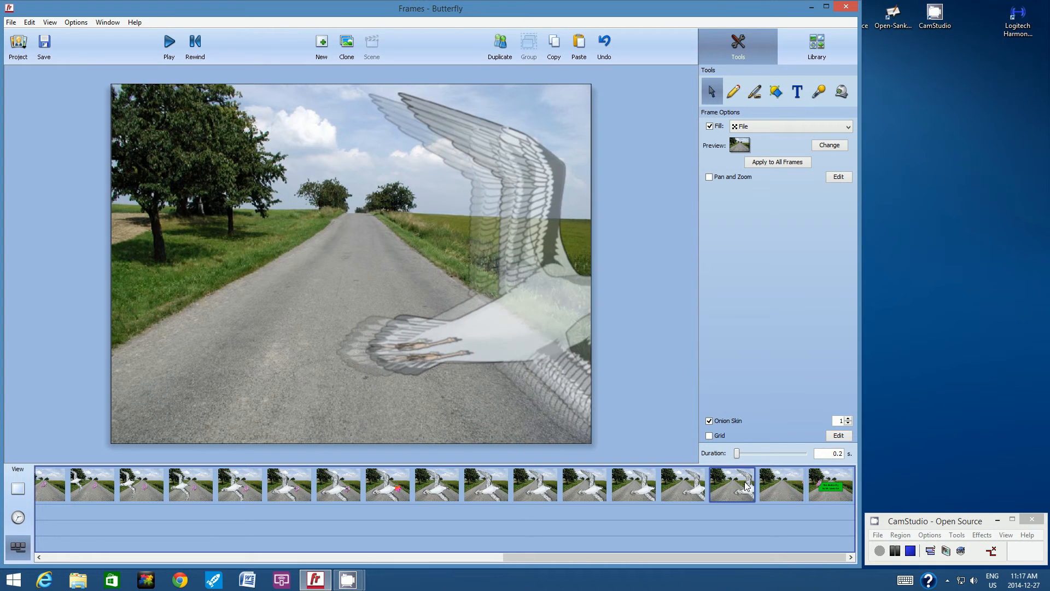
pyautogui.click(531, 310)
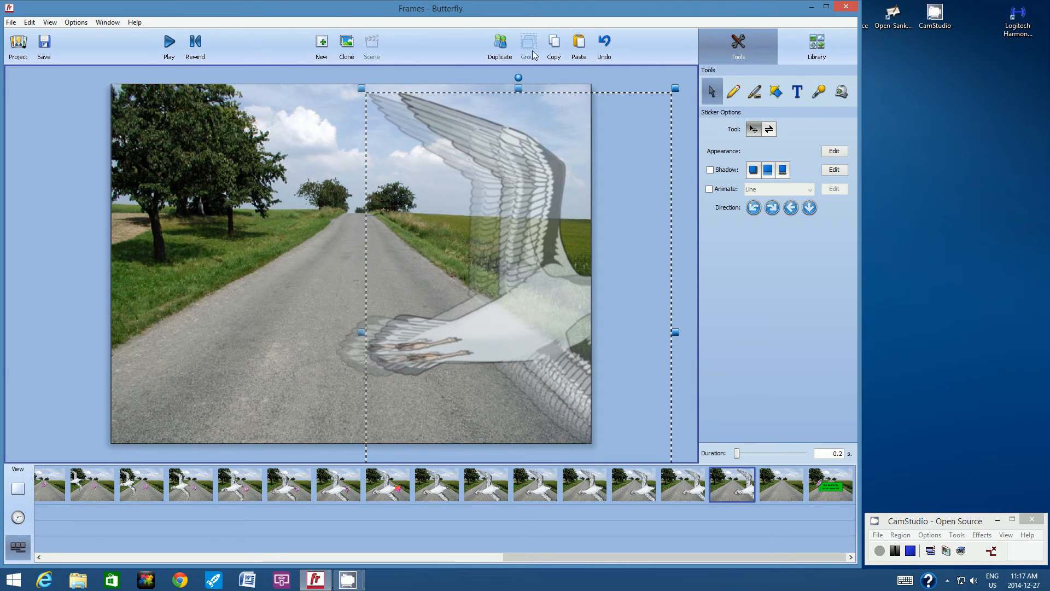
pyautogui.click(555, 42)
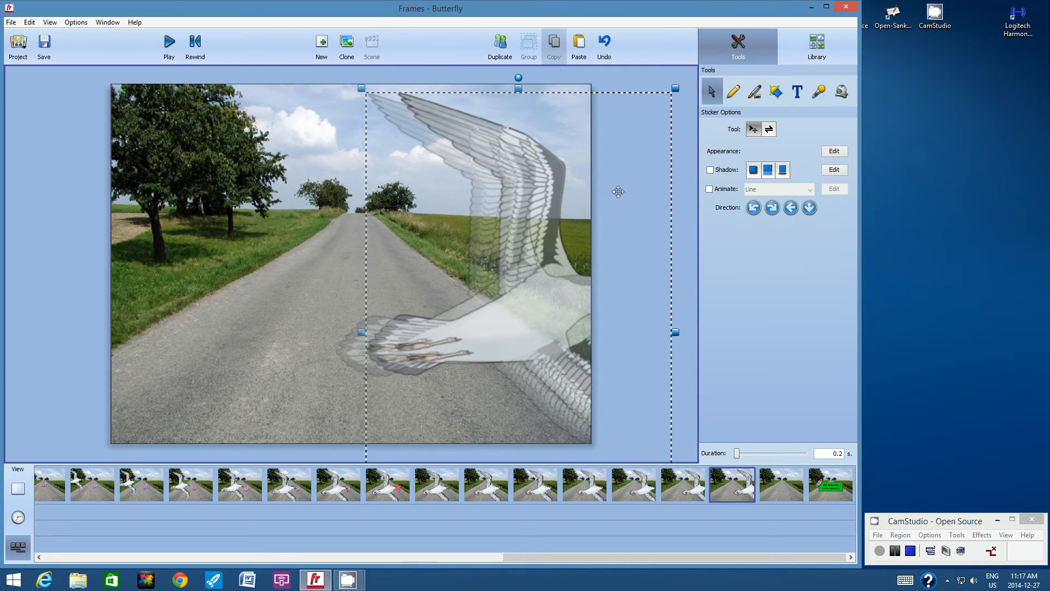
pyautogui.click(782, 484)
pyautogui.click(583, 231)
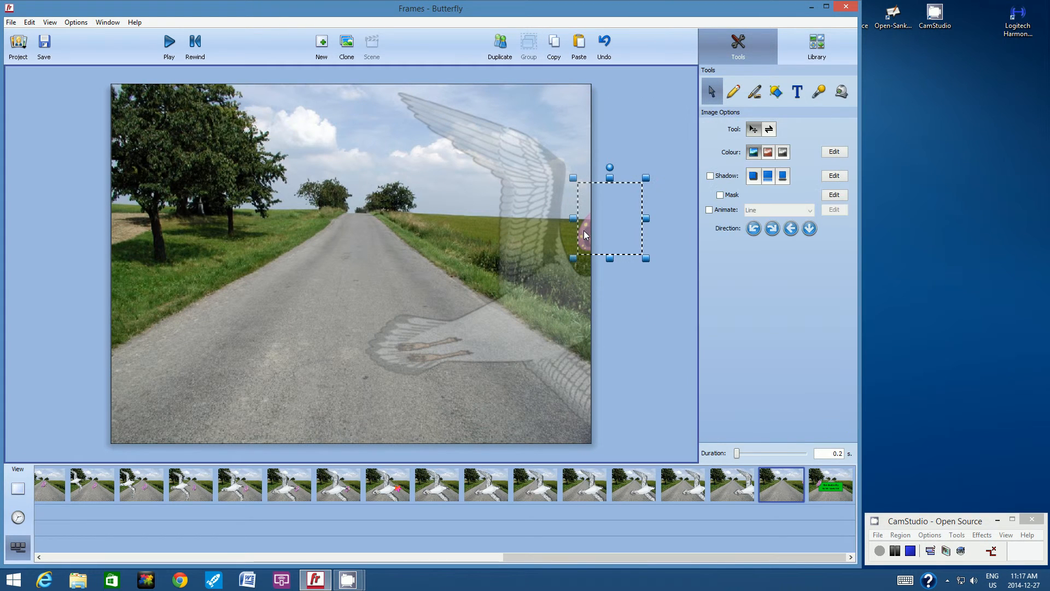
pyautogui.press('Delete')
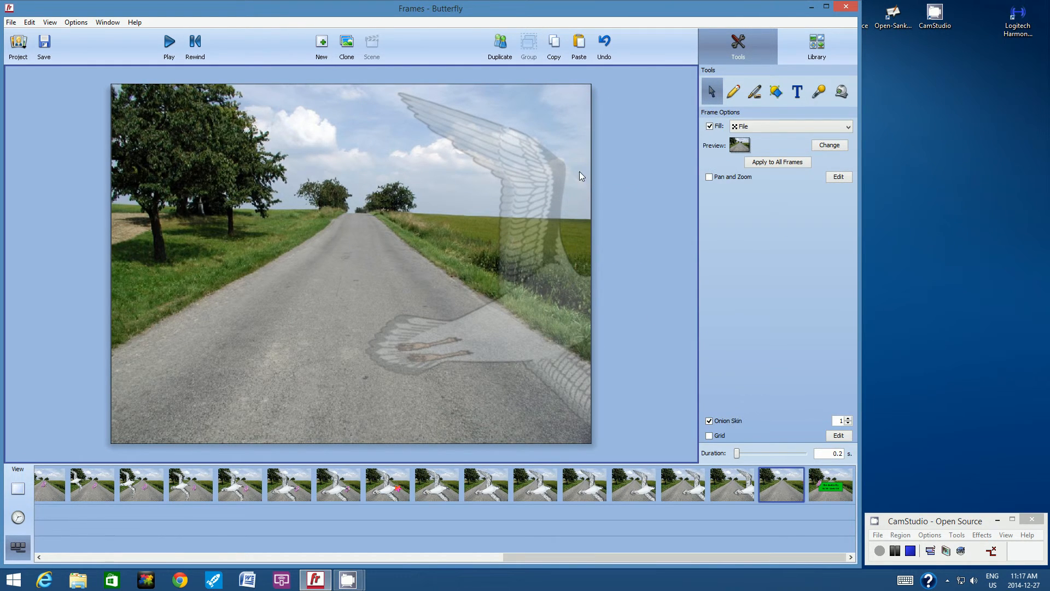
pyautogui.click(579, 45)
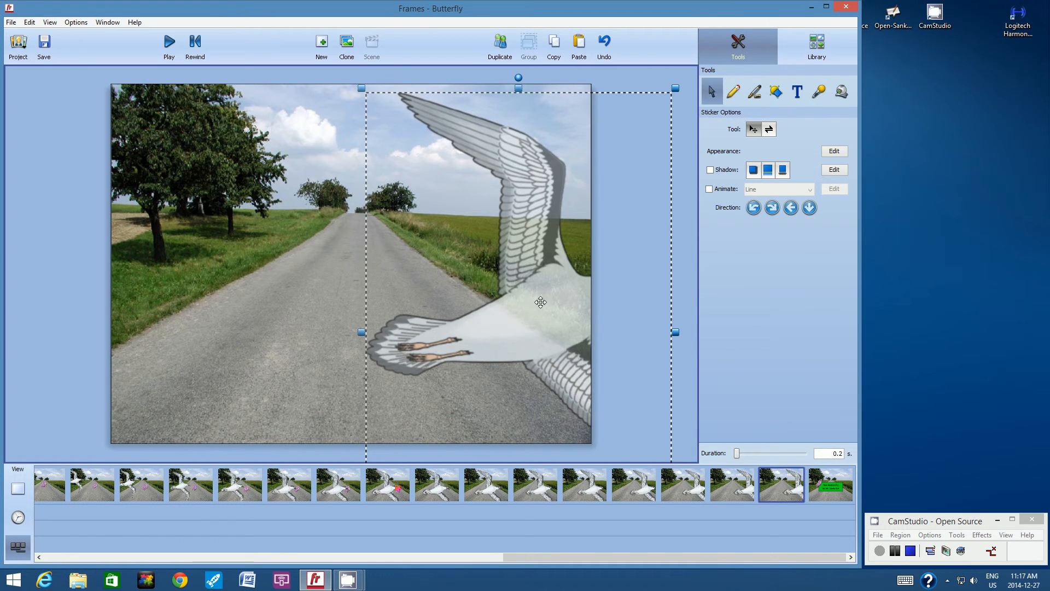
pyautogui.moveTo(539, 301); pyautogui.dragTo(575, 301)
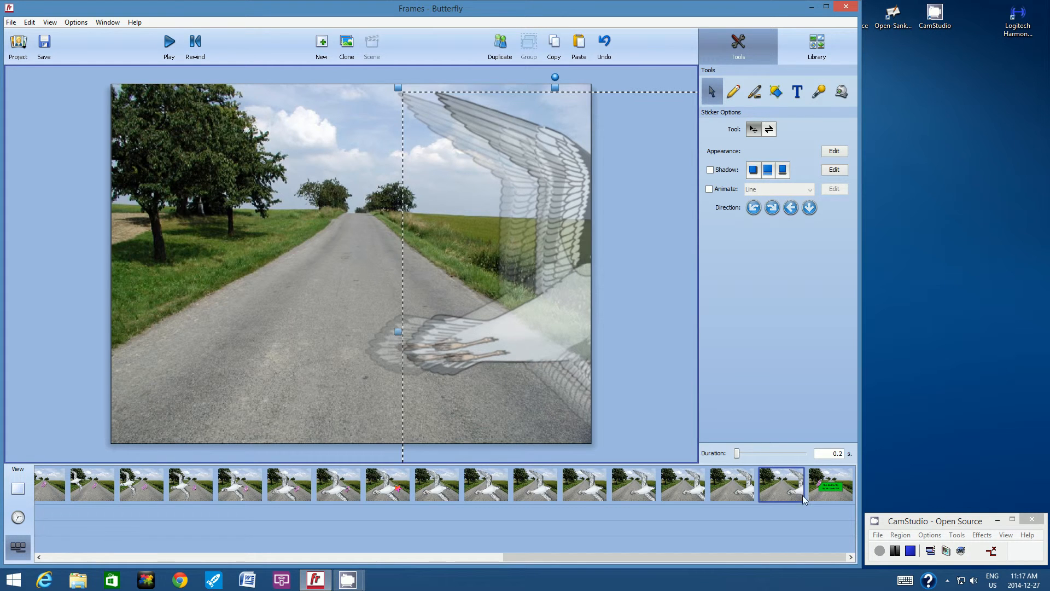
pyautogui.click(824, 489)
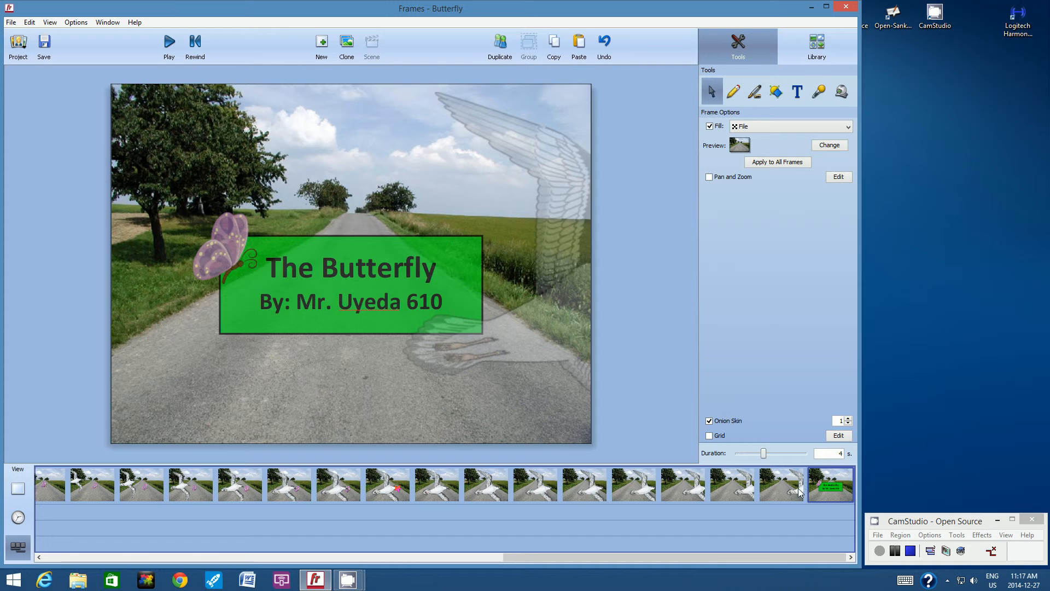
# Turn off onion skin and play the whole animation starting from frame 1.
pyautogui.click(709, 420)
pyautogui.click(48, 22)
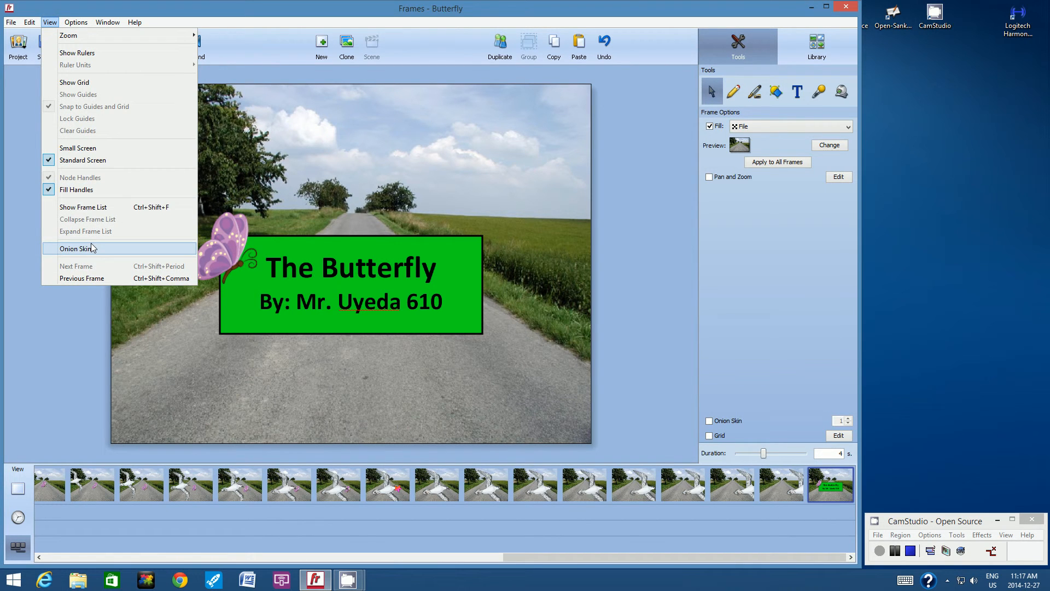
pyautogui.click(529, 557)
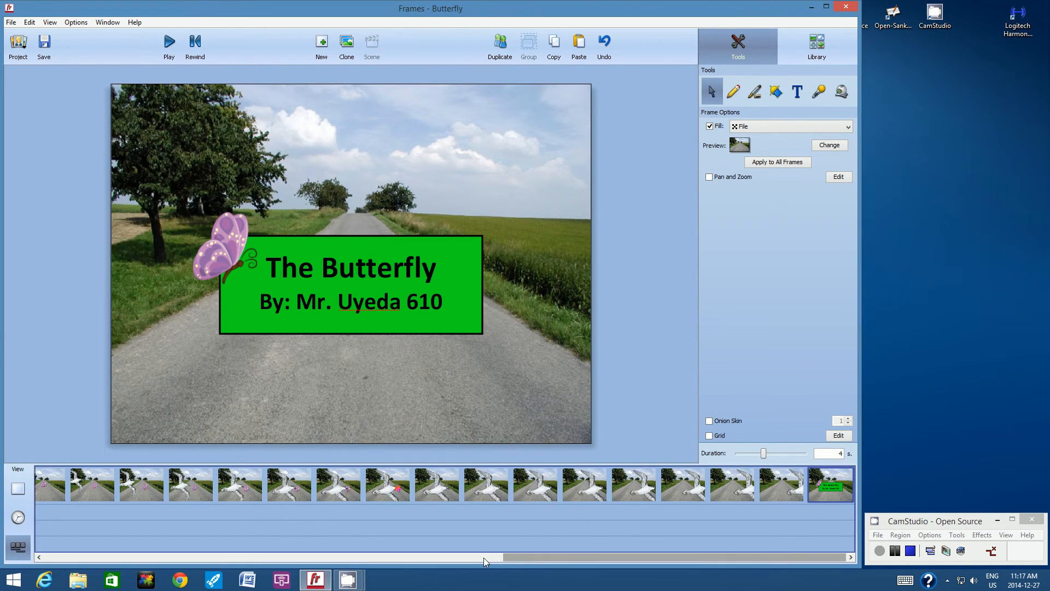
pyautogui.moveTo(525, 559); pyautogui.dragTo(55, 553)
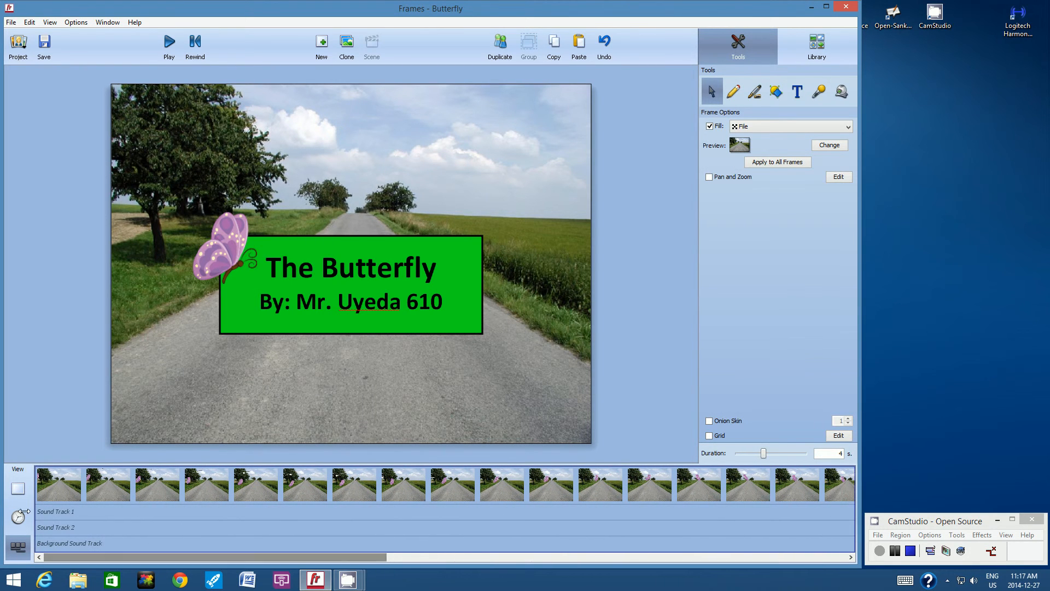
pyautogui.click(50, 480)
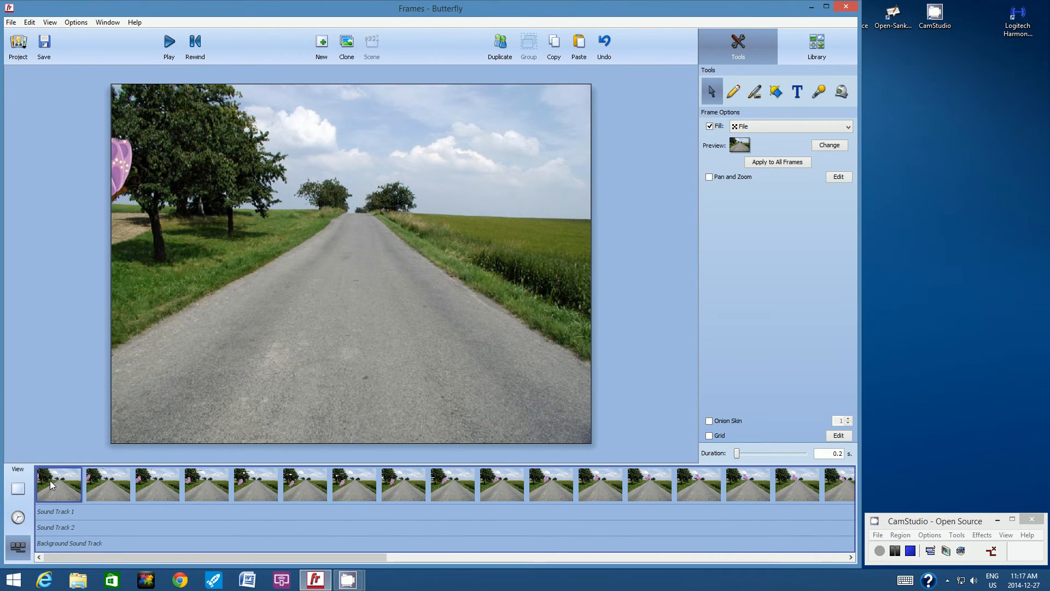
pyautogui.click(167, 45)
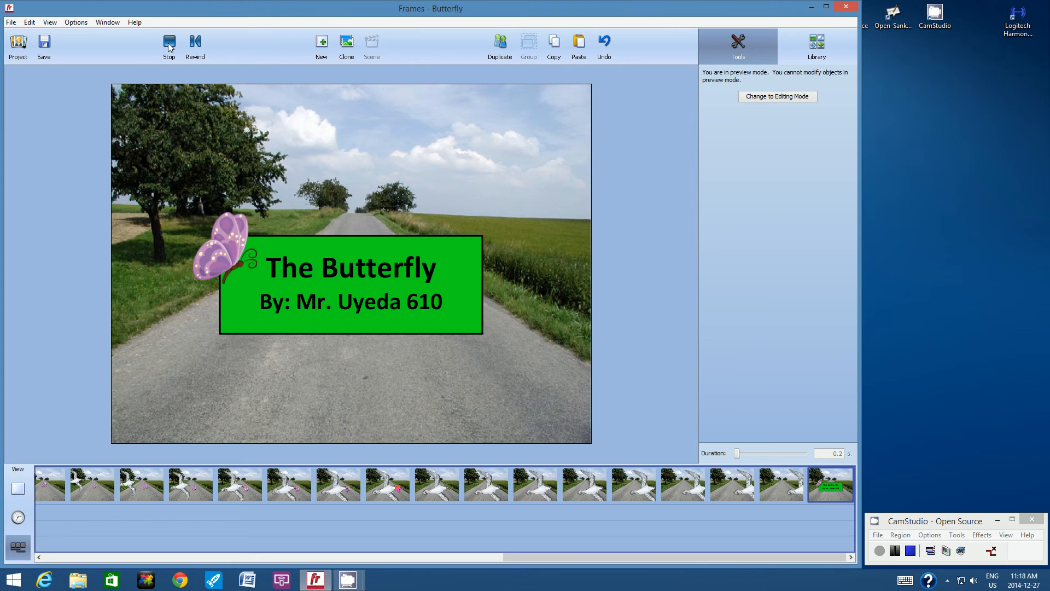
# Stop the preview and open frame 8, where the bird meets the star.
pyautogui.click(169, 46)
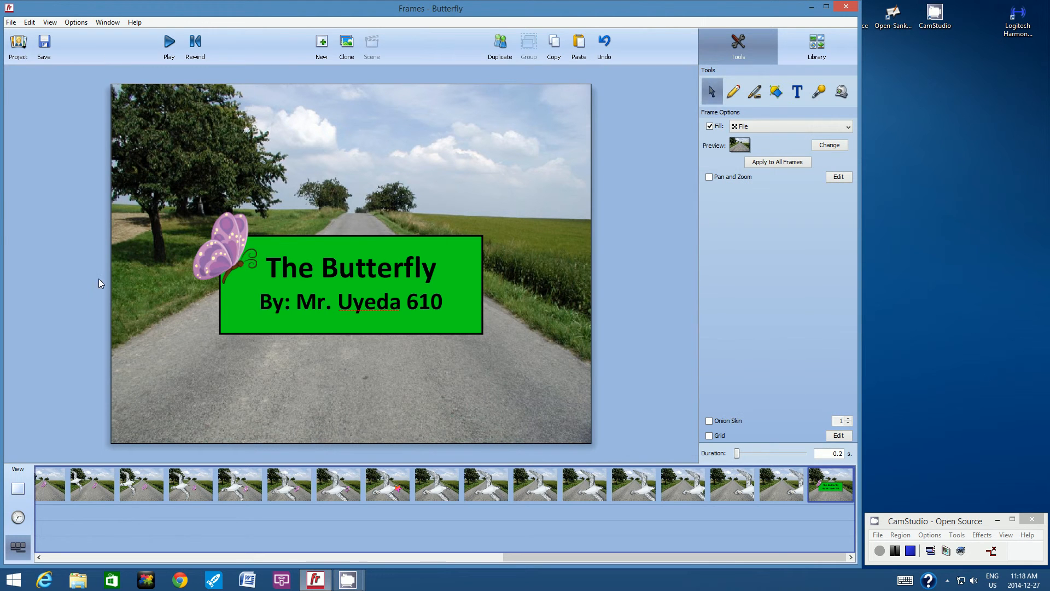
pyautogui.click(381, 488)
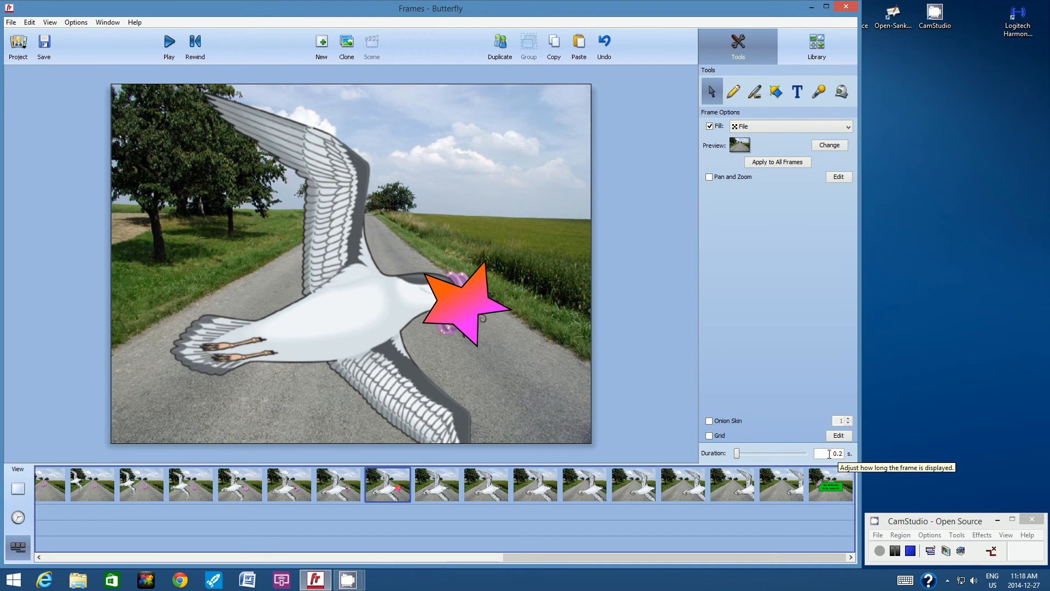
# Lengthen frame 8's display duration by editing its Duration value.
pyautogui.moveTo(830, 454); pyautogui.dragTo(851, 458)
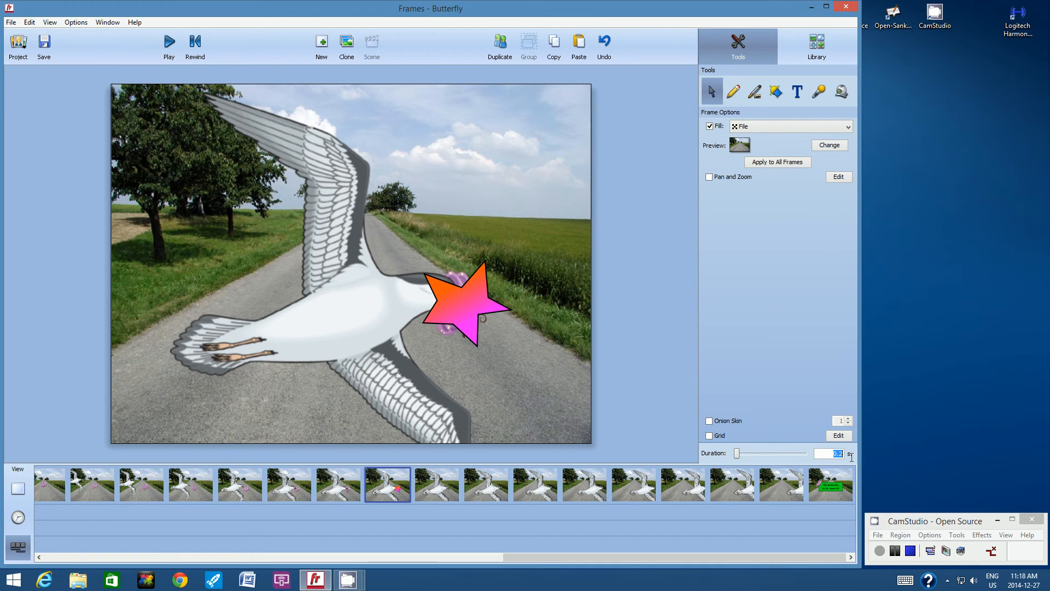
pyautogui.write('0')
pyautogui.press('Return')
# Replay the animation from frame 1 and save the Butterfly project.
pyautogui.moveTo(524, 560); pyautogui.dragTo(63, 559)
pyautogui.click(54, 482)
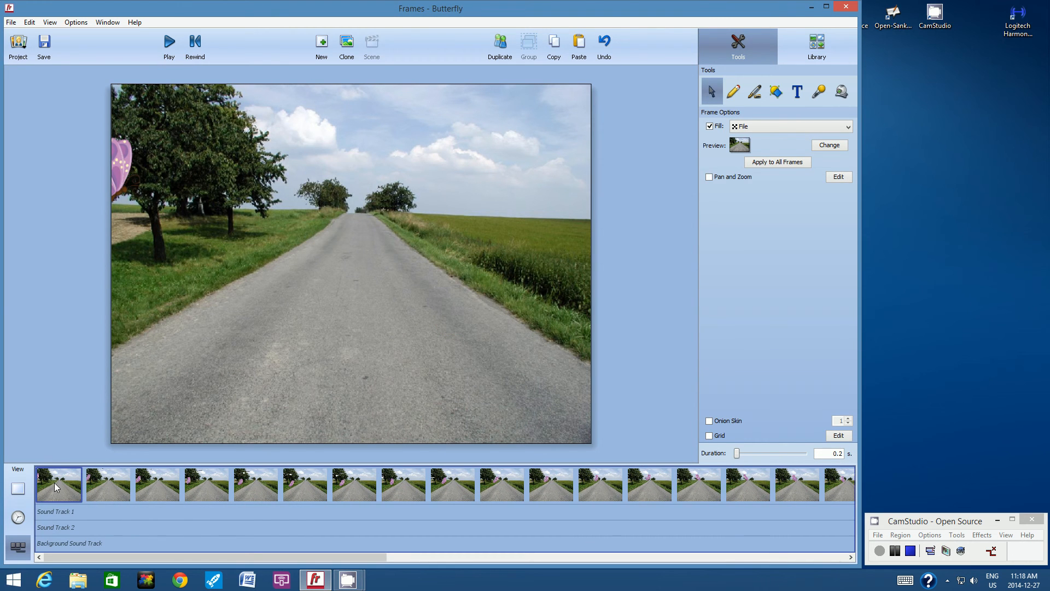
pyautogui.click(169, 43)
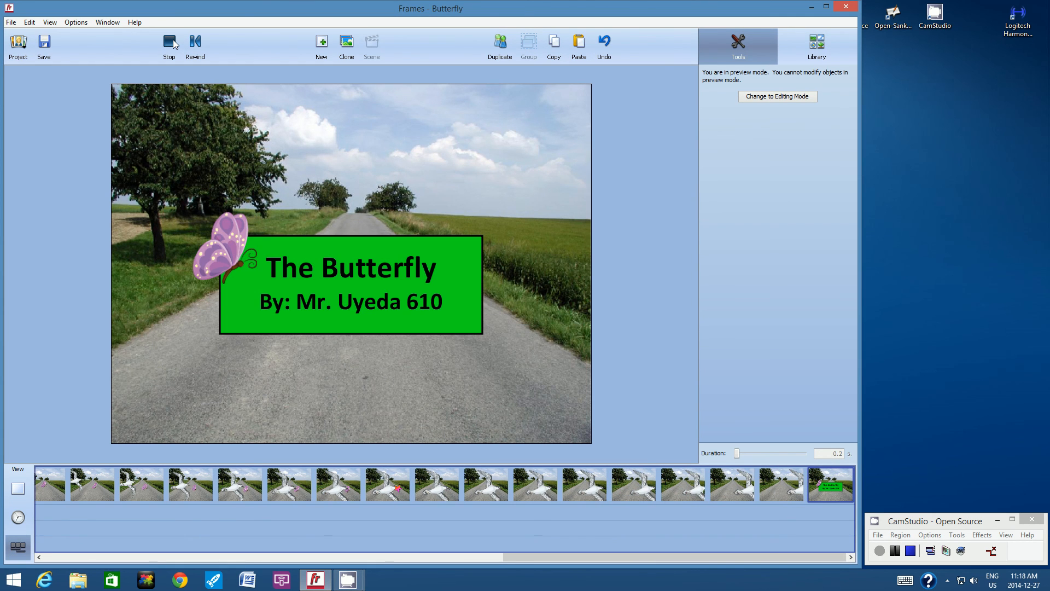
pyautogui.click(45, 44)
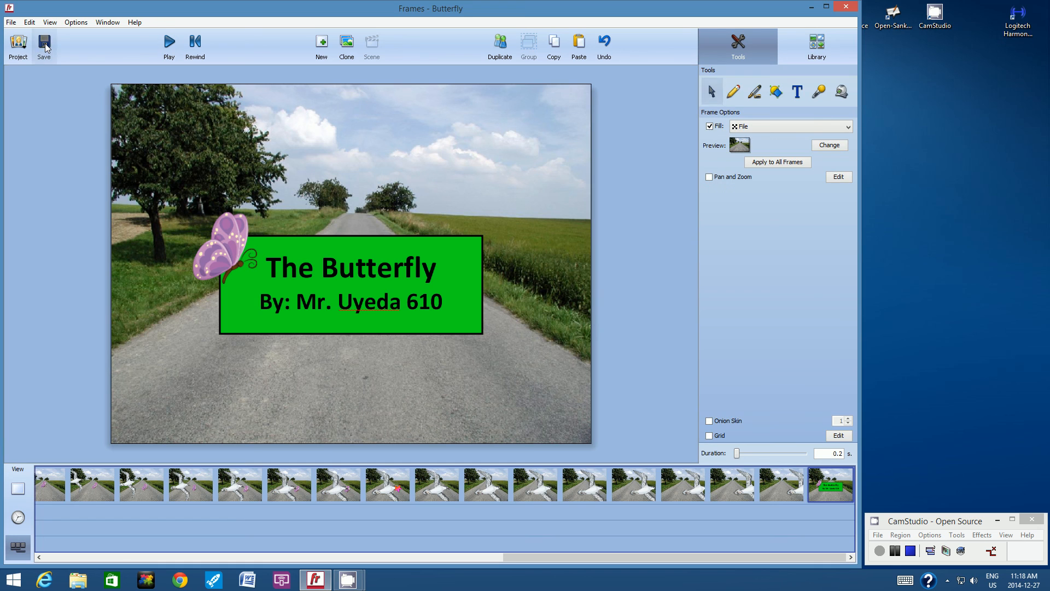